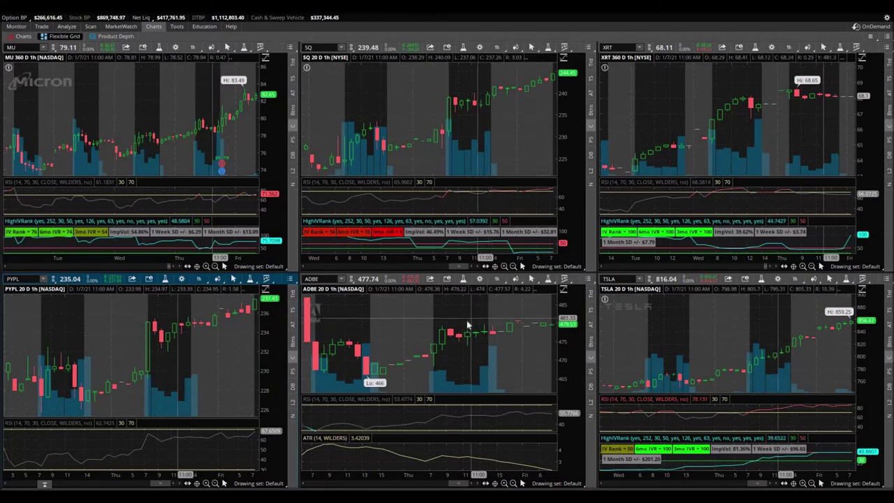
# Send the closing order selling 2 SQ Feb 185/200 call verticals at a 13.30 limit
pyautogui.hotkey('ctrl', '1')
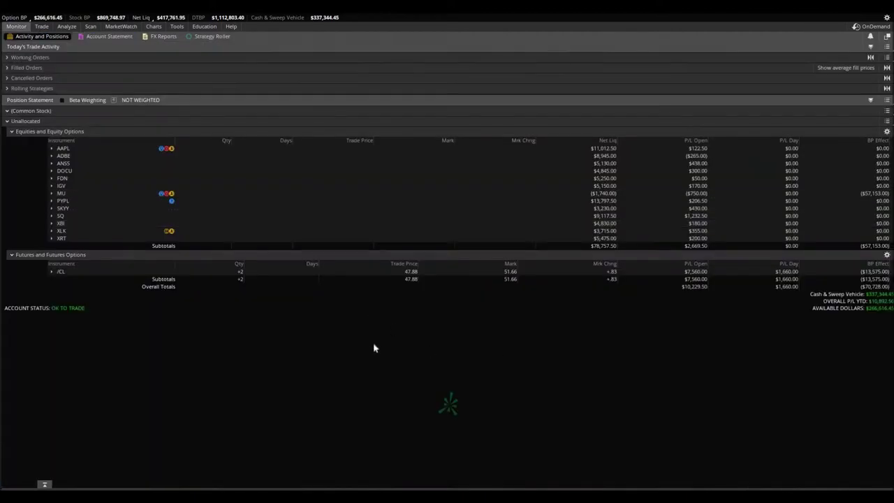
pyautogui.hotkey('ctrl', '2')
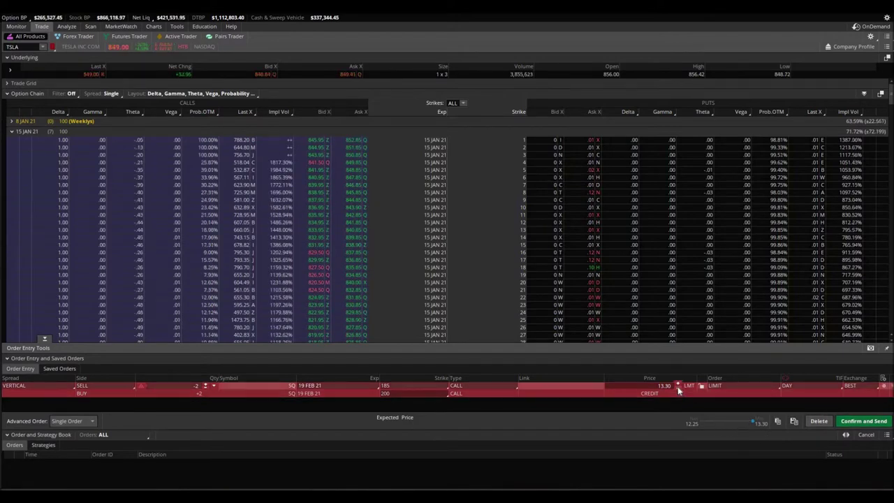
pyautogui.click(863, 421)
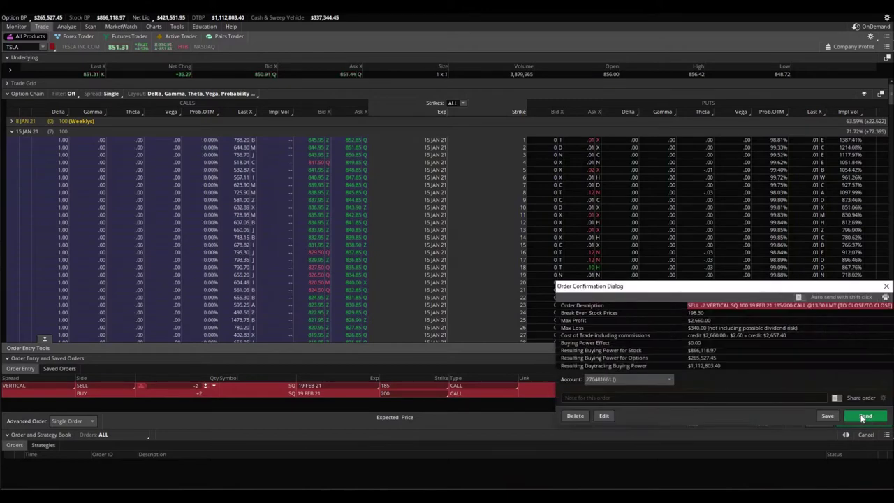
pyautogui.click(865, 417)
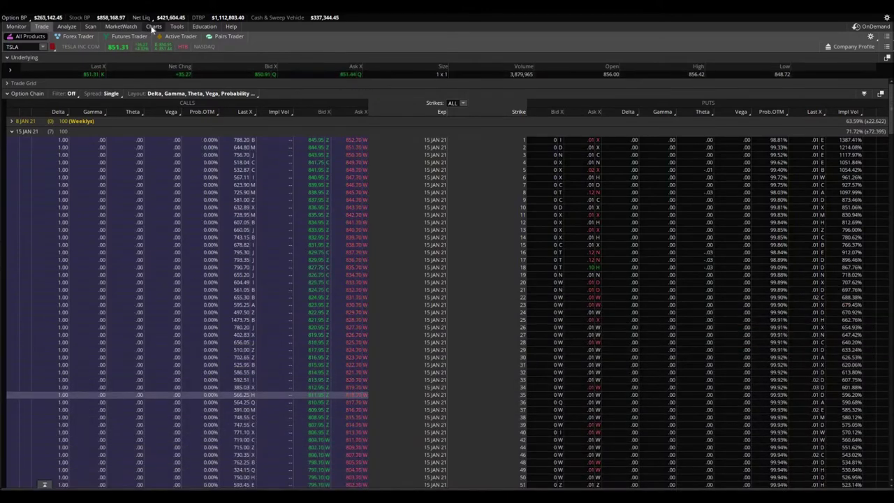
pyautogui.click(15, 27)
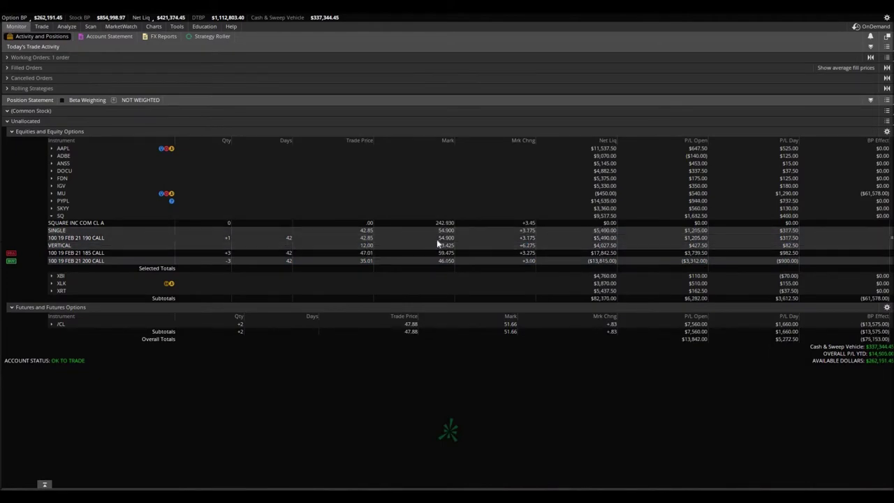
# Collapse SQ, peek at PYPL's legs, then re-expand SQ's 190 call and 185/200 vertical
pyautogui.click(51, 216)
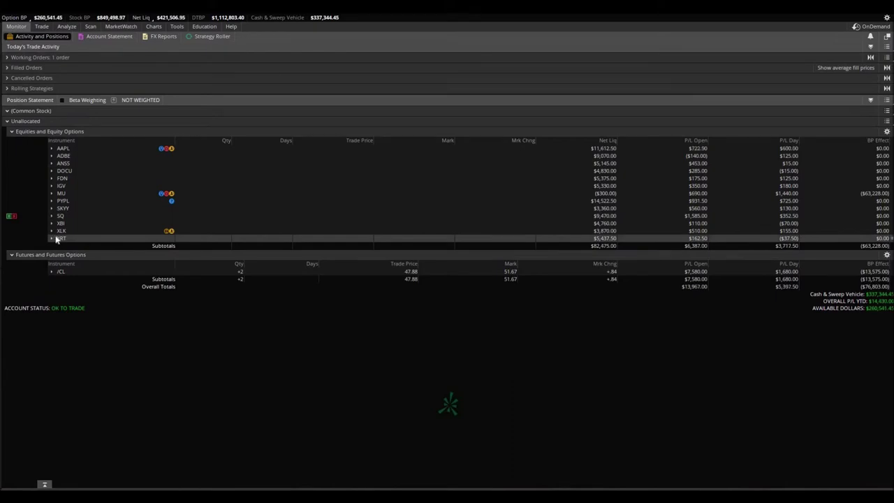
pyautogui.click(53, 201)
pyautogui.click(52, 201)
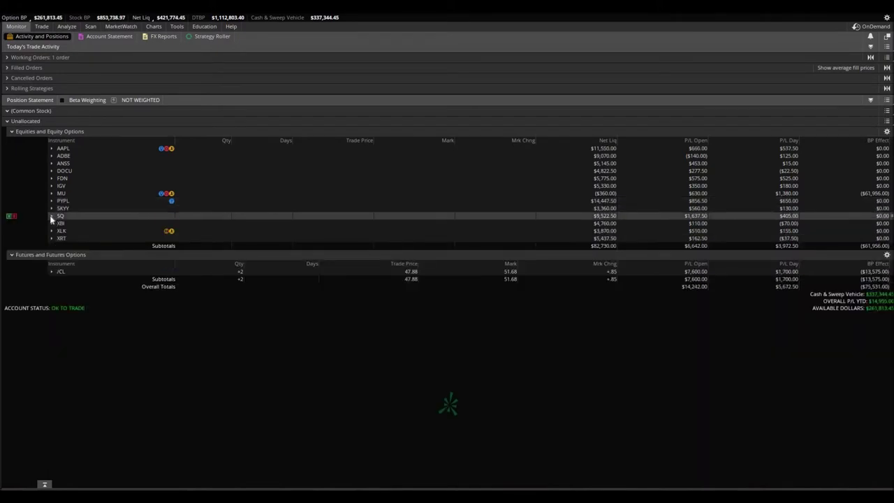
pyautogui.click(52, 216)
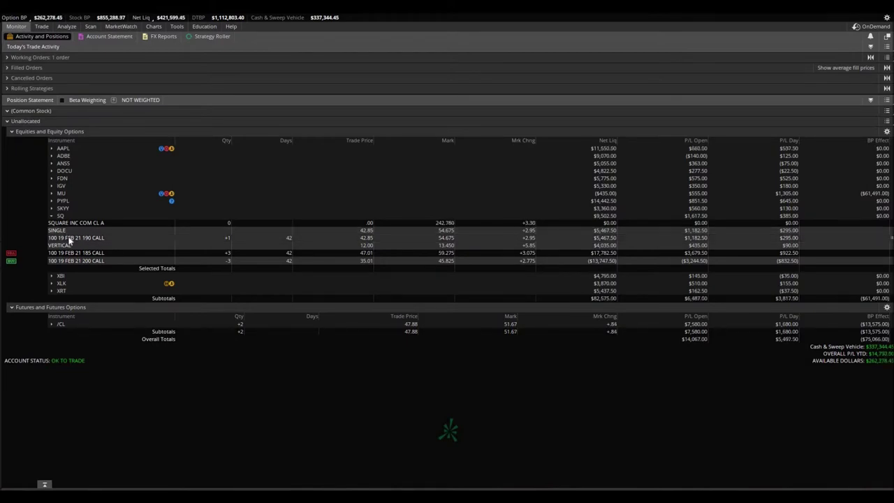
pyautogui.click(44, 484)
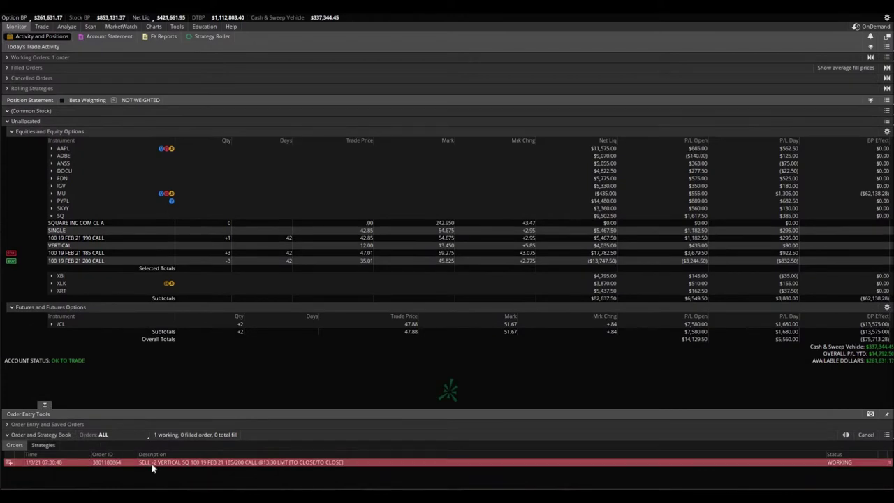
# Choose Cancel order on the working SQ vertical order, then collapse the SQ row
pyautogui.rightClick(152, 468)
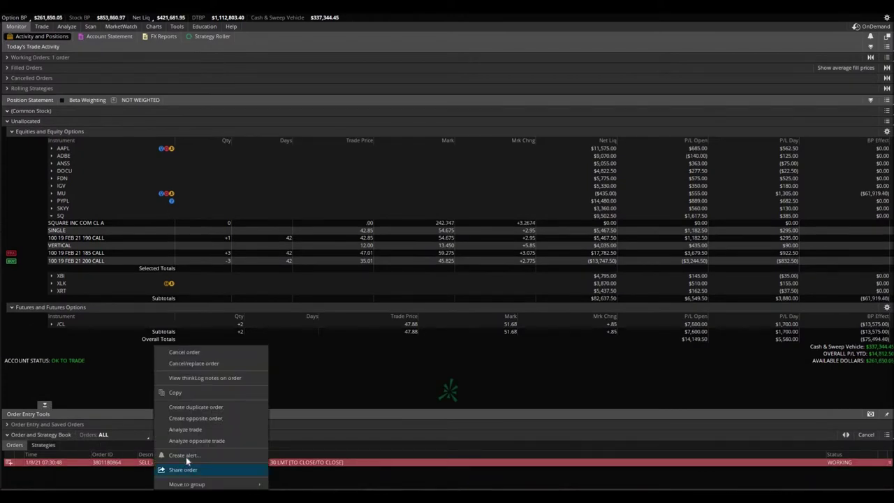
pyautogui.click(184, 353)
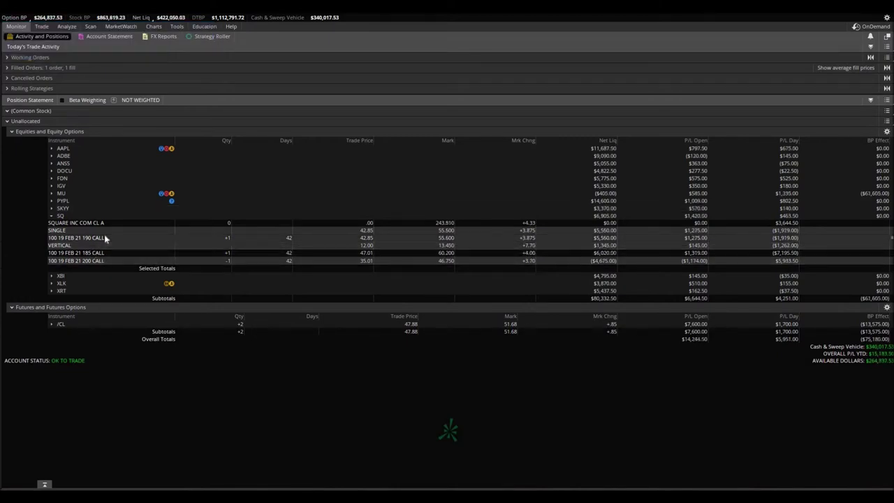
pyautogui.click(51, 215)
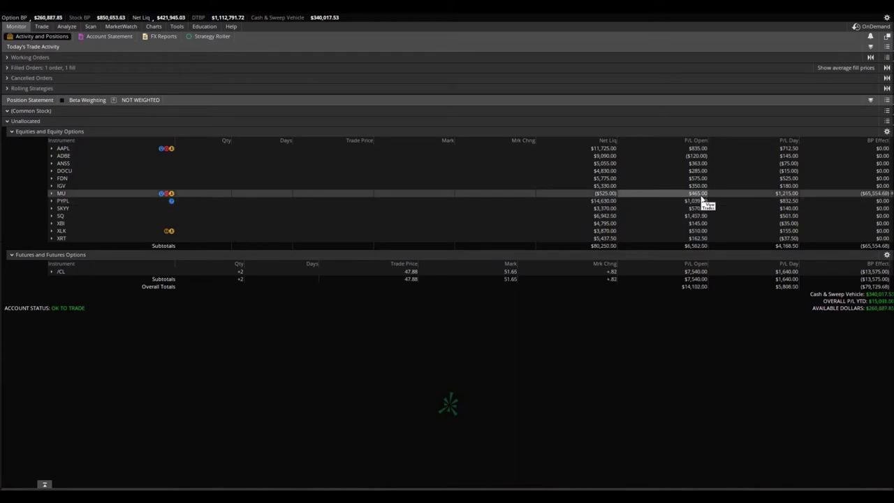
# Cycle through Charts, Trade and Monitor, briefly expanding AAPL's option legs
pyautogui.click(154, 26)
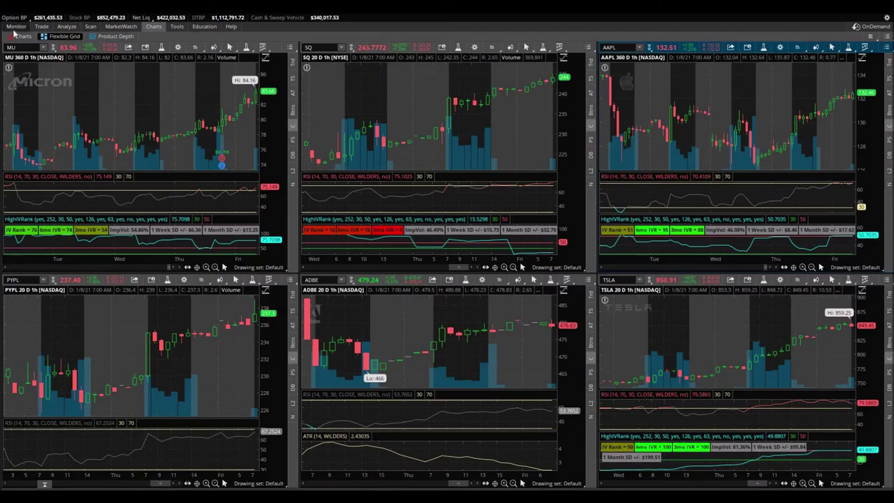
pyautogui.click(42, 26)
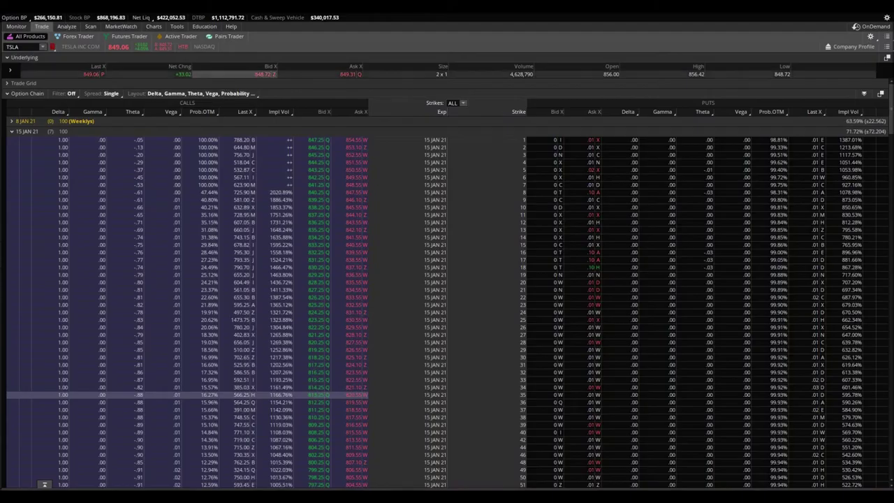
pyautogui.click(16, 26)
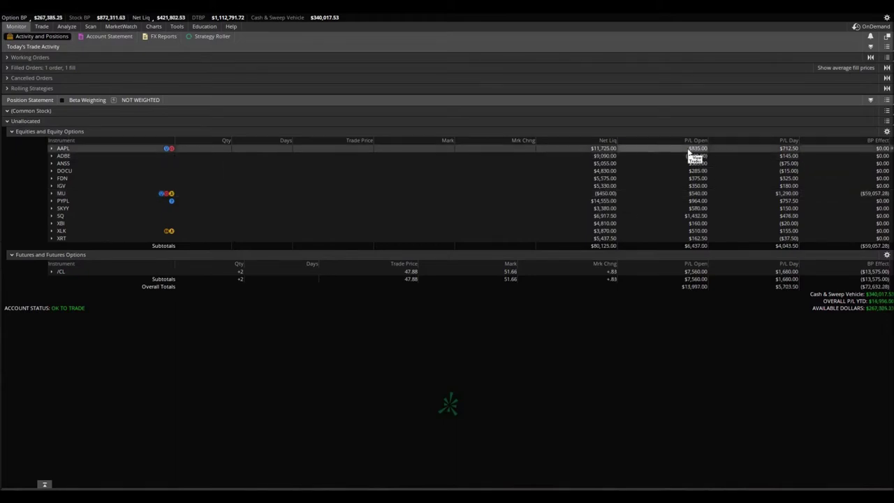
pyautogui.click(53, 149)
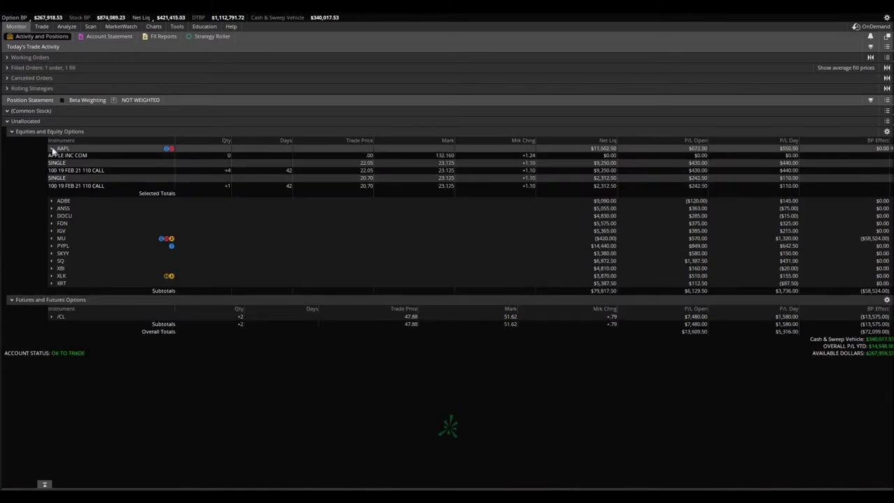
pyautogui.click(52, 149)
# Bring up the PYPL position's actions to close the Feb 19 200 call
pyautogui.click(704, 193)
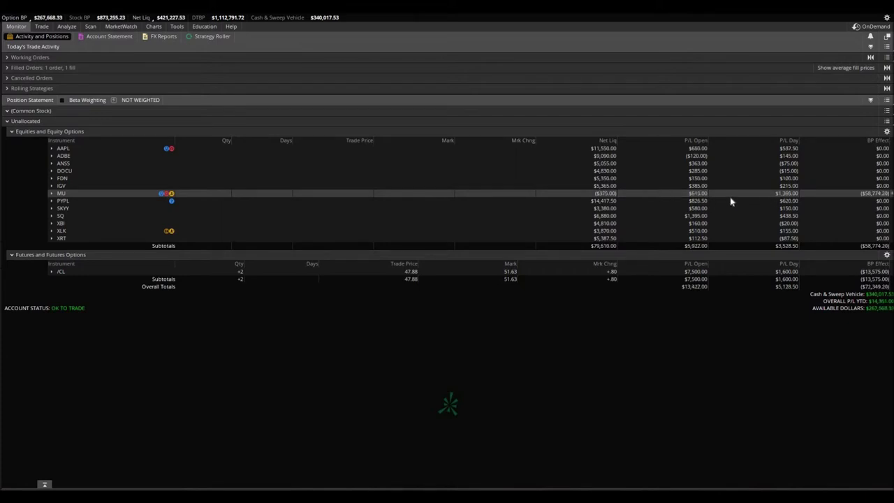
pyautogui.click(719, 201)
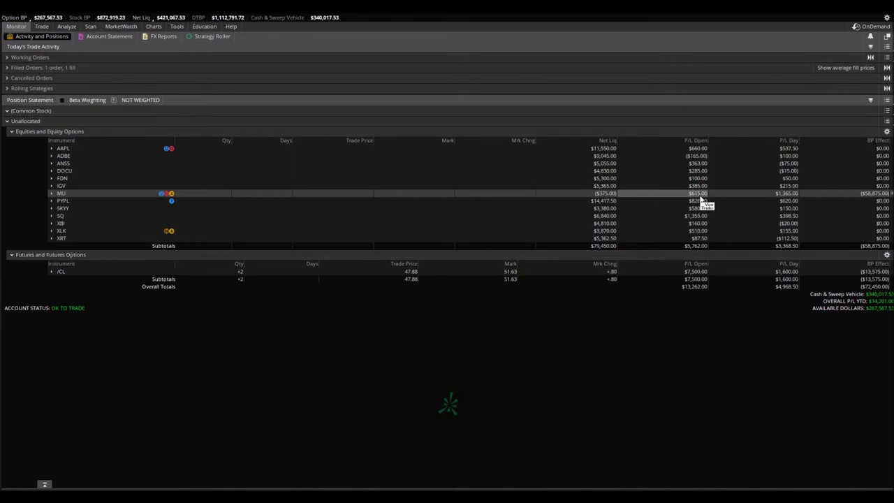
pyautogui.rightClick(76, 231)
# Sell one PYPL Feb 19 200 call to close, with a glance at the chart grid
pyautogui.click(219, 253)
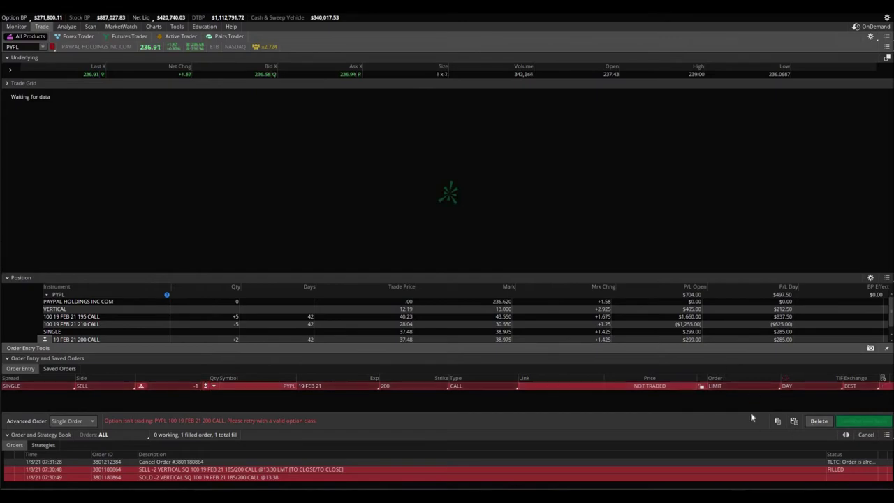
pyautogui.click(153, 27)
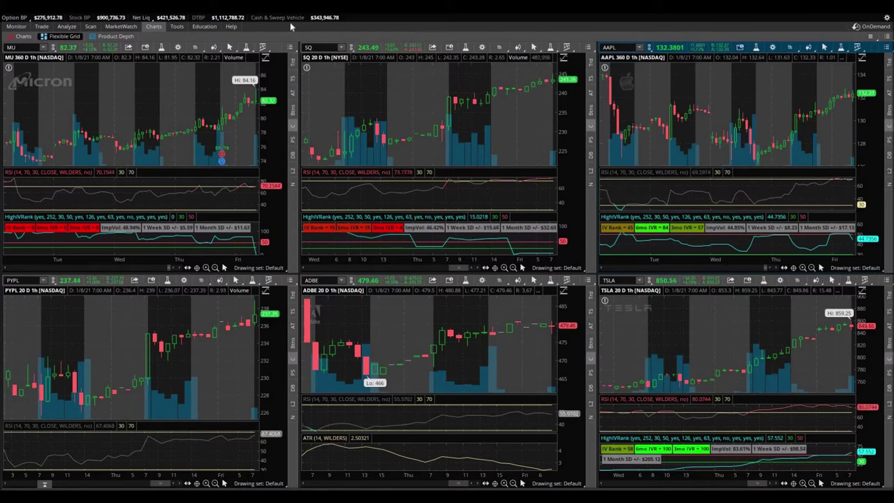
pyautogui.click(16, 27)
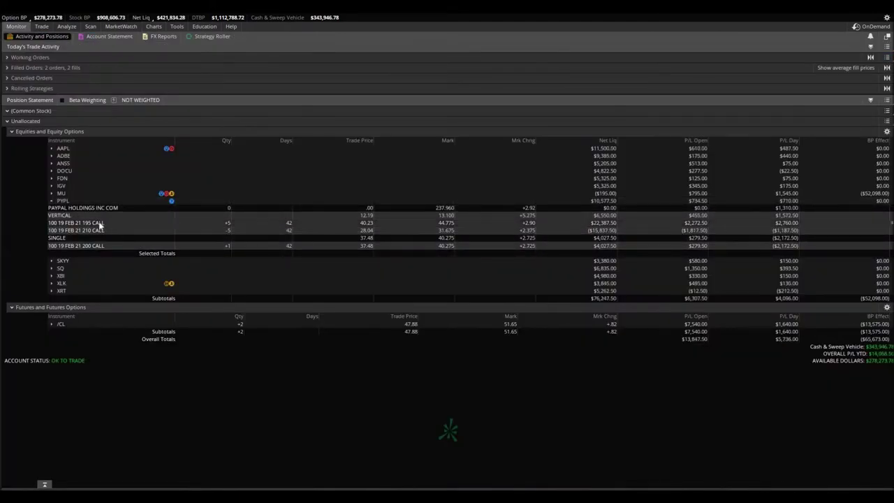
# Sell two PYPL Feb 19 195/210 call verticals to close at 13.10
pyautogui.rightClick(98, 223)
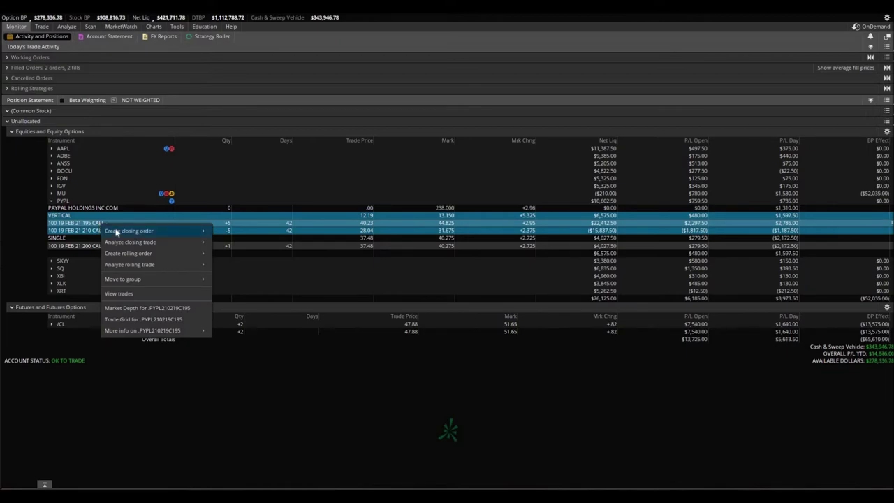
pyautogui.moveTo(130, 231)
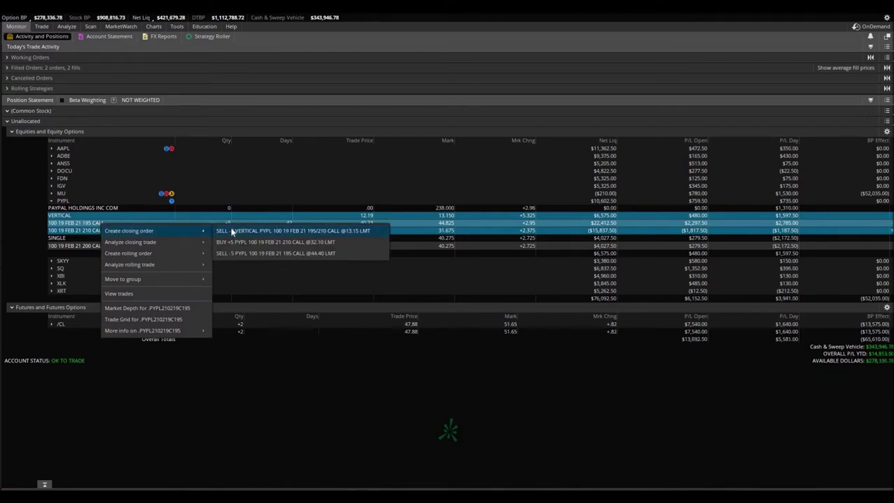
pyautogui.click(233, 231)
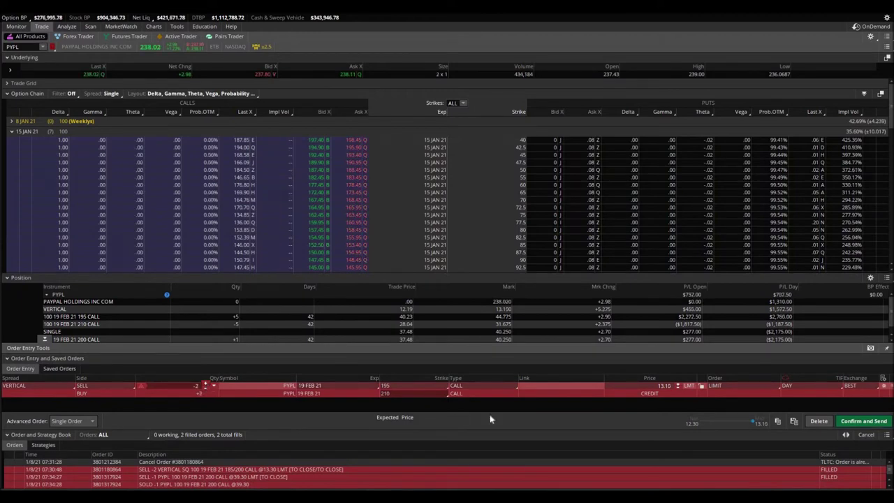
pyautogui.click(863, 421)
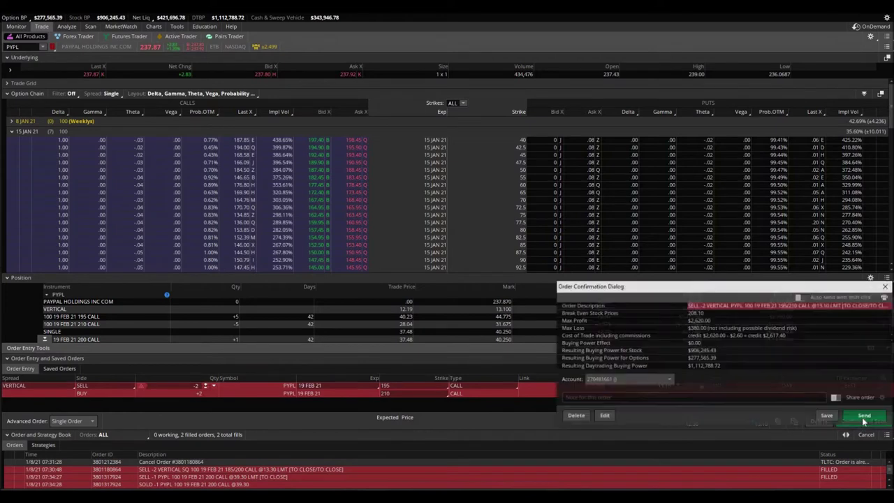
pyautogui.click(864, 419)
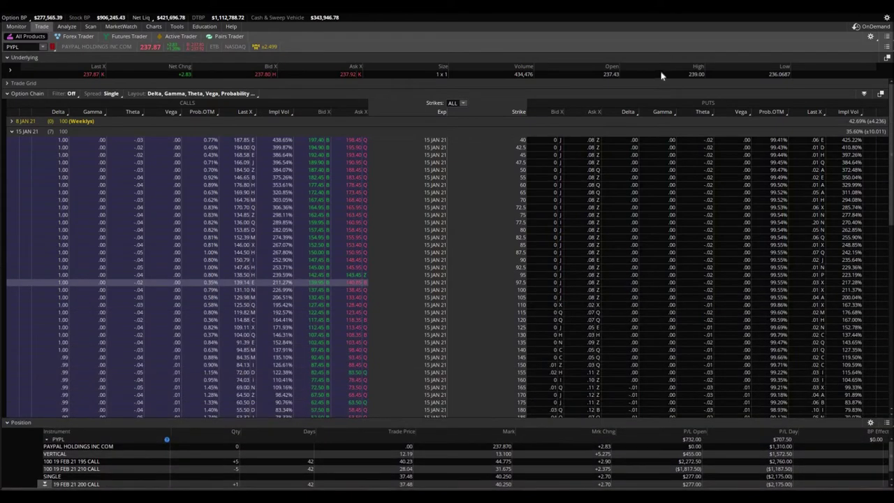
pyautogui.click(153, 26)
pyautogui.click(274, 30)
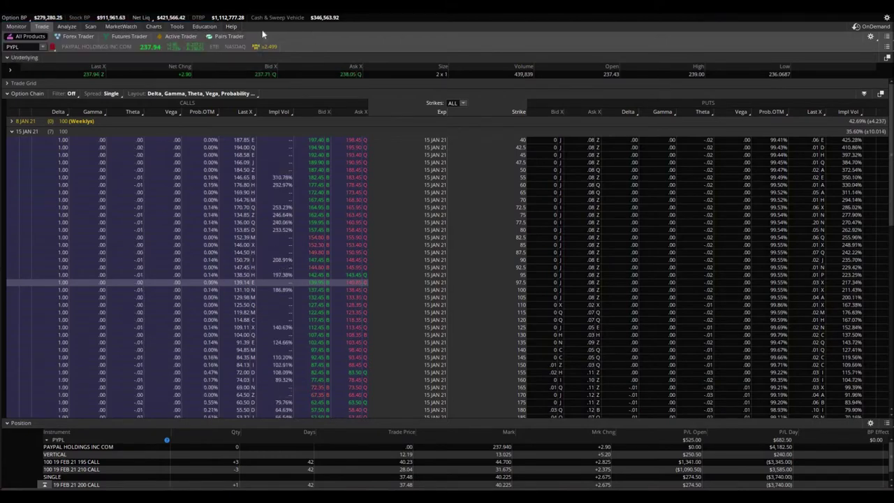
# Sell the single SQ Feb 19 190 call to close at a 54.55 limit
pyautogui.click(154, 26)
pyautogui.click(17, 27)
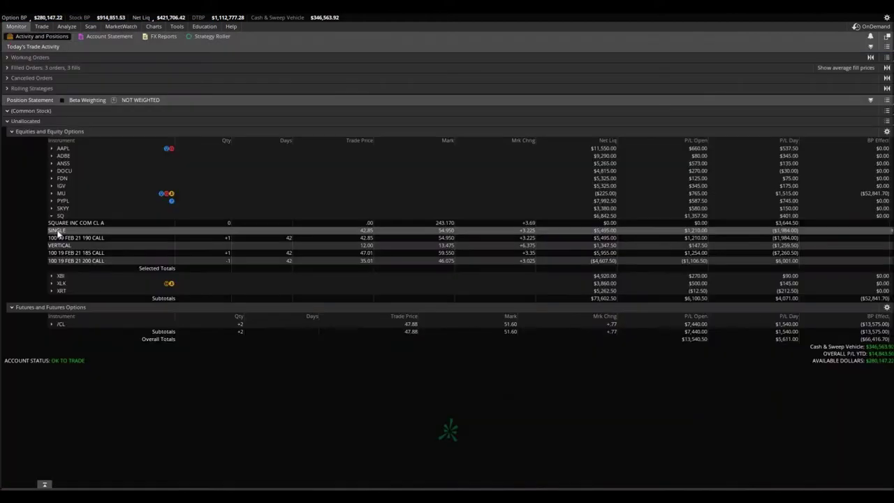
pyautogui.click(76, 238)
pyautogui.rightClick(125, 239)
pyautogui.moveTo(155, 248)
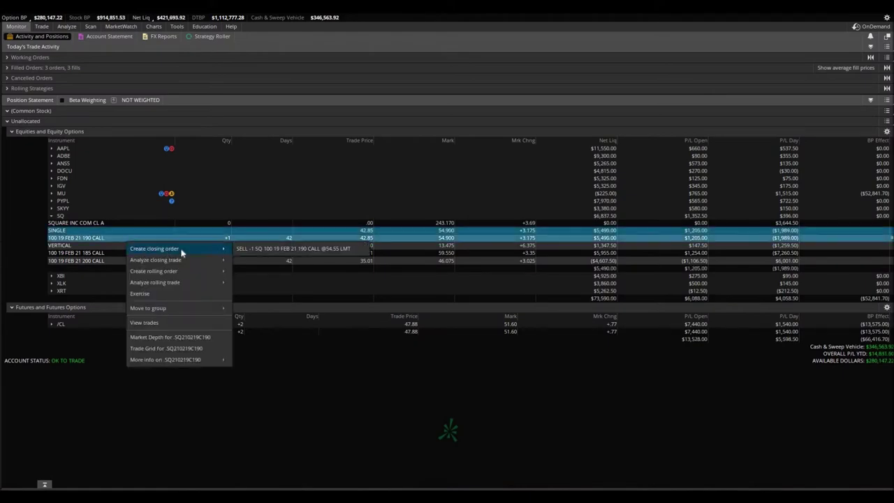
pyautogui.click(265, 250)
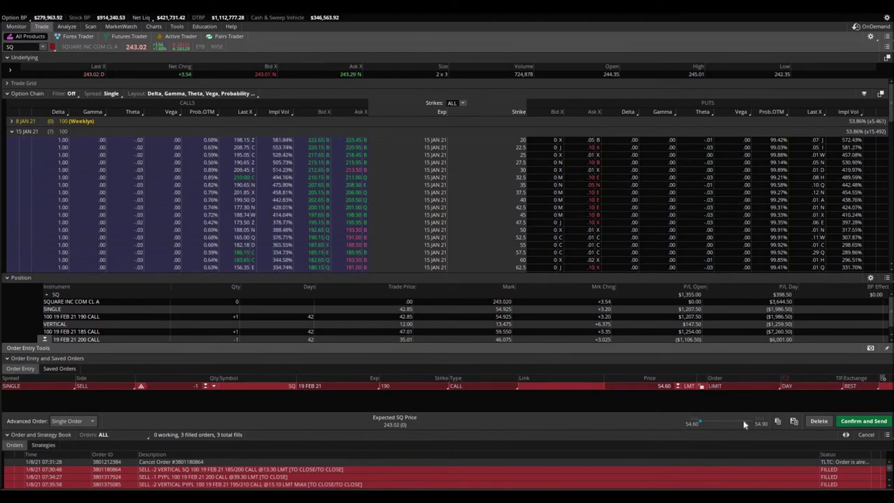
pyautogui.click(860, 423)
pyautogui.click(866, 416)
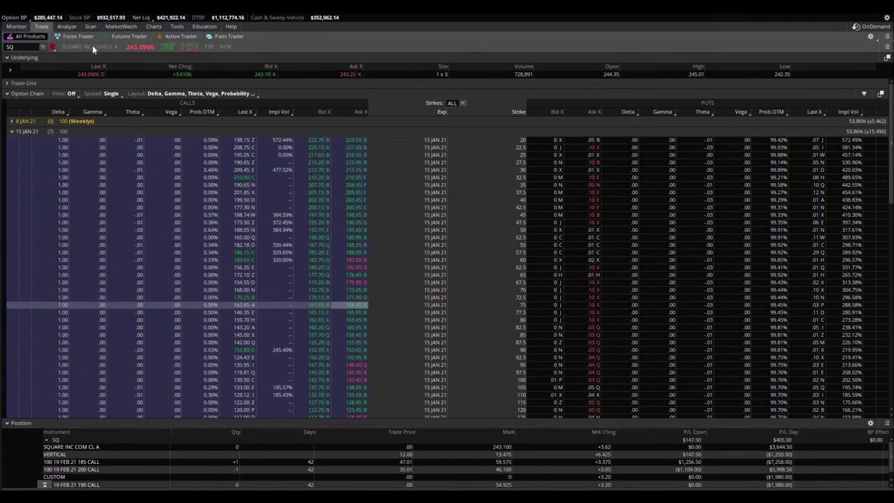
pyautogui.click(16, 26)
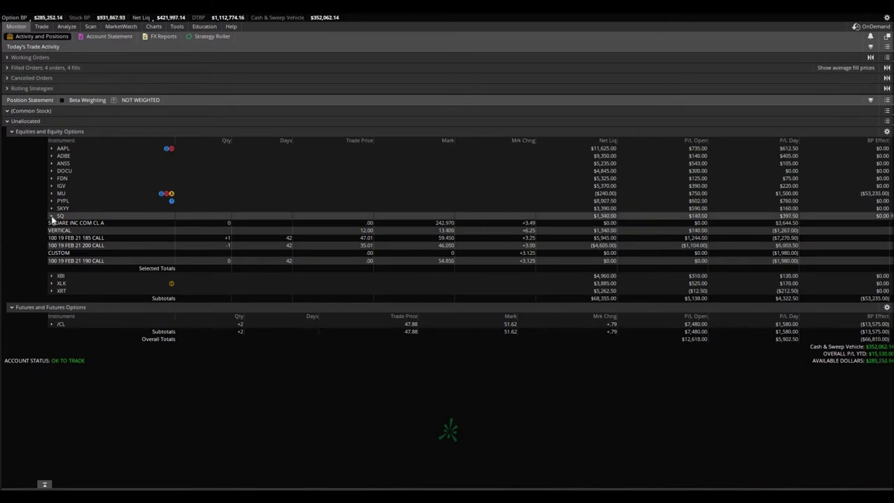
# Collapse the SQ rows and show the SQ option chain on the Trade page
pyautogui.click(51, 215)
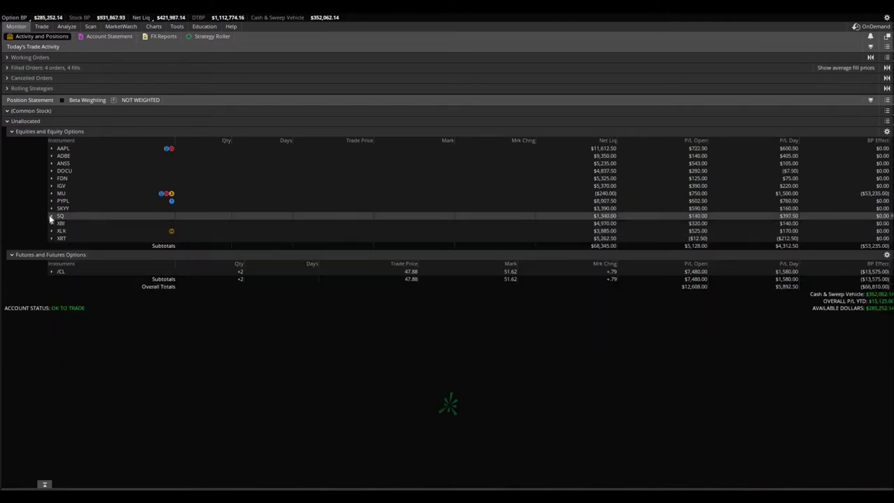
pyautogui.click(154, 27)
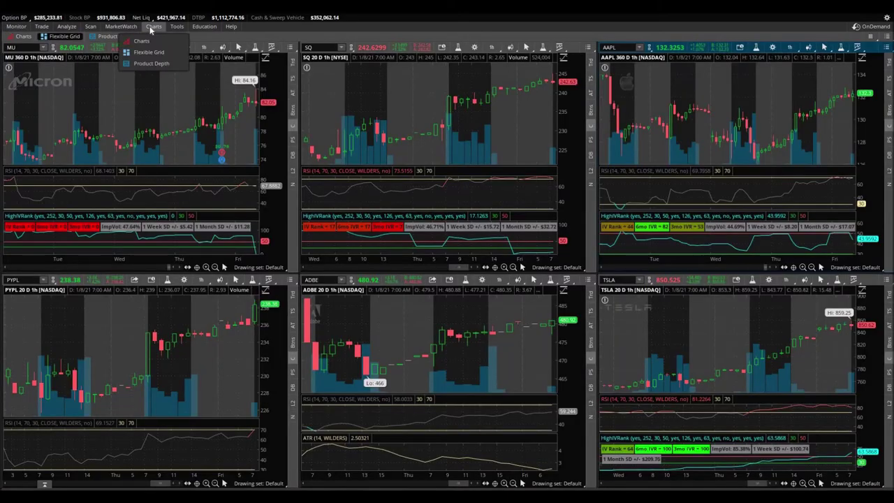
pyautogui.click(42, 26)
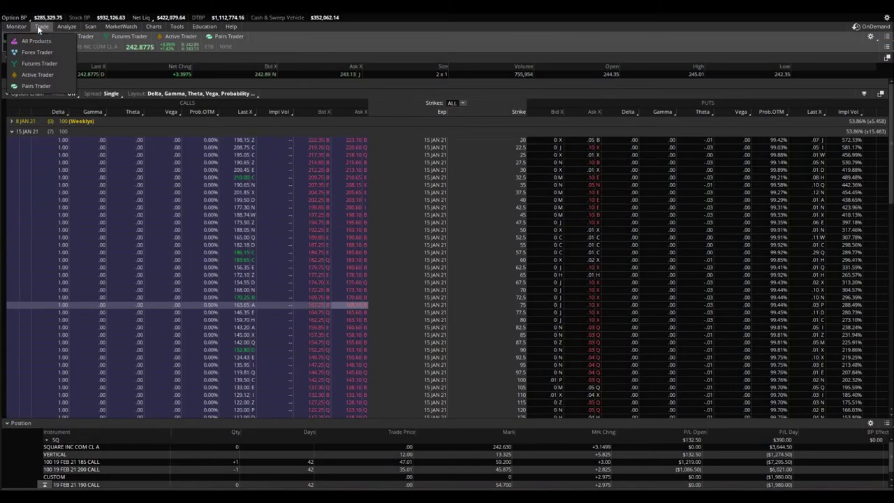
pyautogui.click(21, 47)
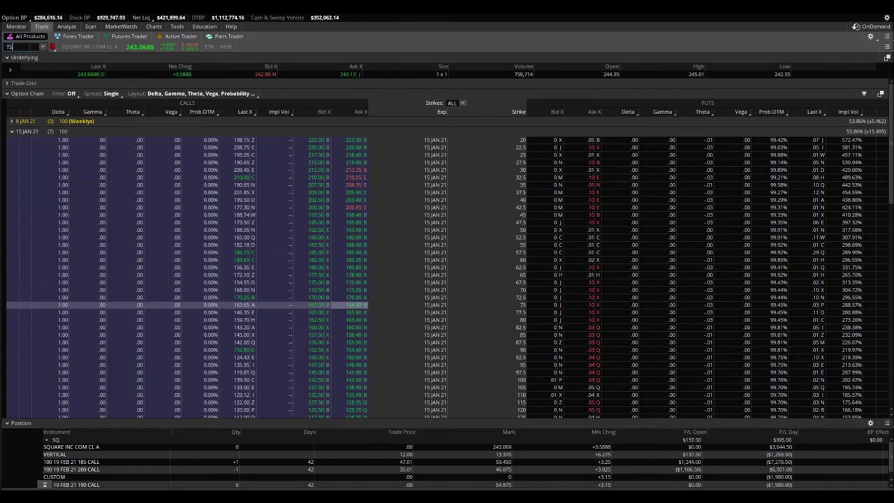
pyautogui.write('TSLA')
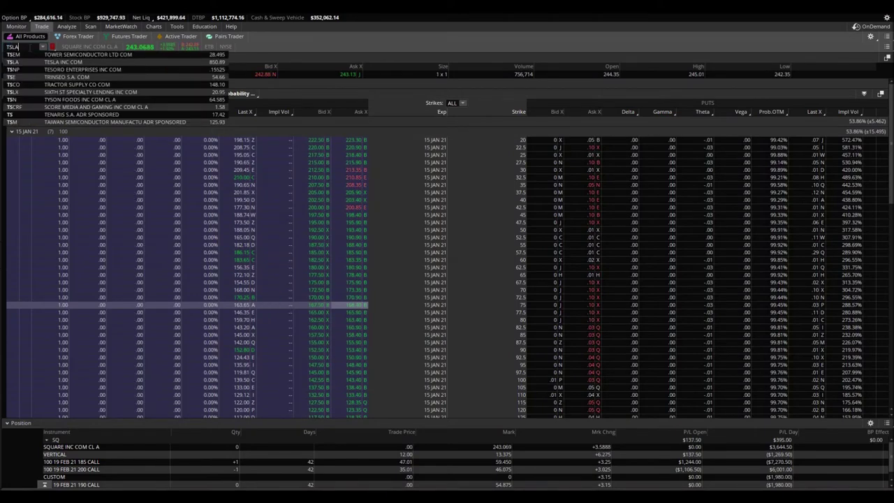
# Load the TSLA 15 JAN 21 option chain and select the 1100 call row
pyautogui.press('Return')
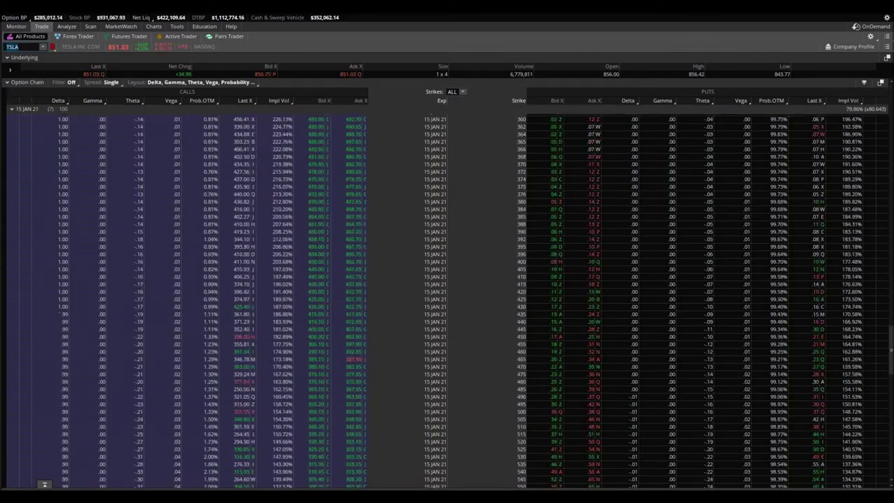
pyautogui.scroll(-10, 447, 314)
pyautogui.scroll(2, 447, 314)
pyautogui.scroll(-5, 497, 365)
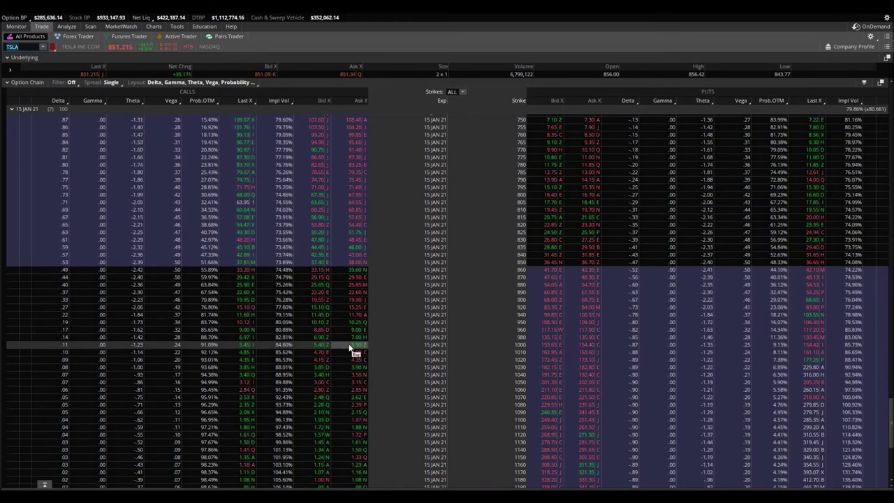
pyautogui.scroll(-3, 363, 396)
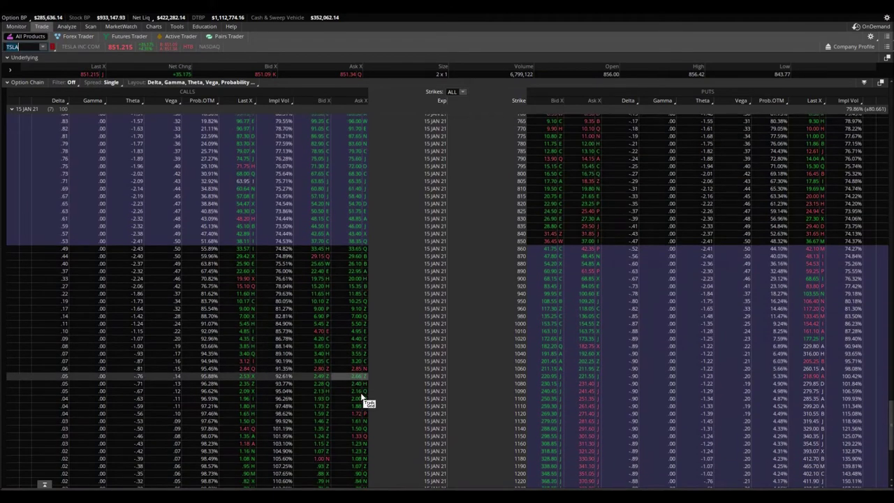
pyautogui.scroll(-4, 363, 397)
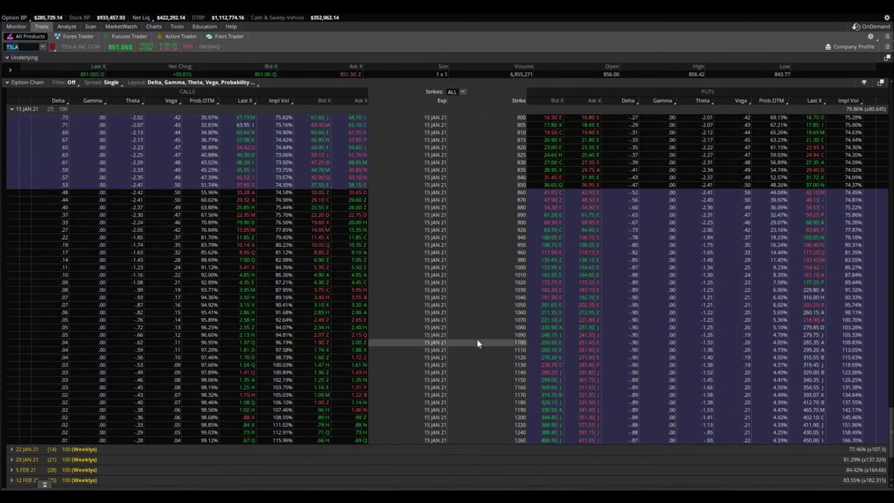
pyautogui.click(345, 348)
# Sell to open five TSLA 15 JAN 21 1100 calls at 1.97
pyautogui.rightClick(344, 348)
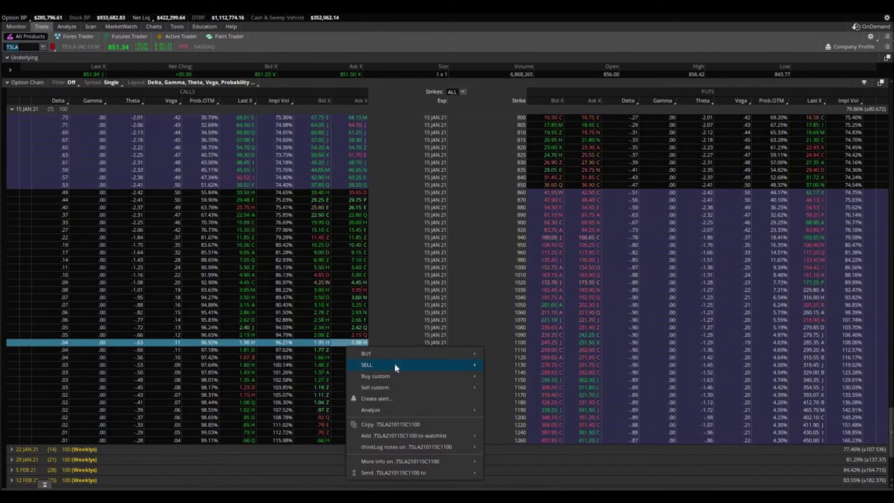
pyautogui.moveTo(417, 364)
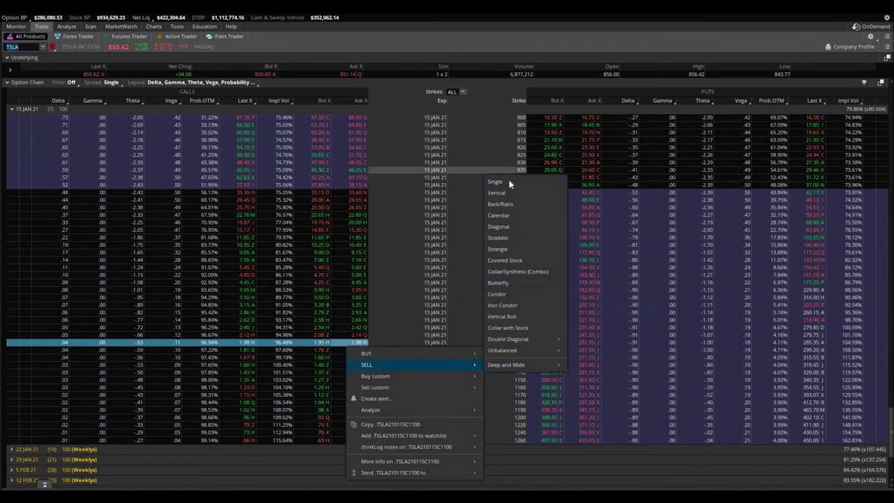
pyautogui.click(504, 180)
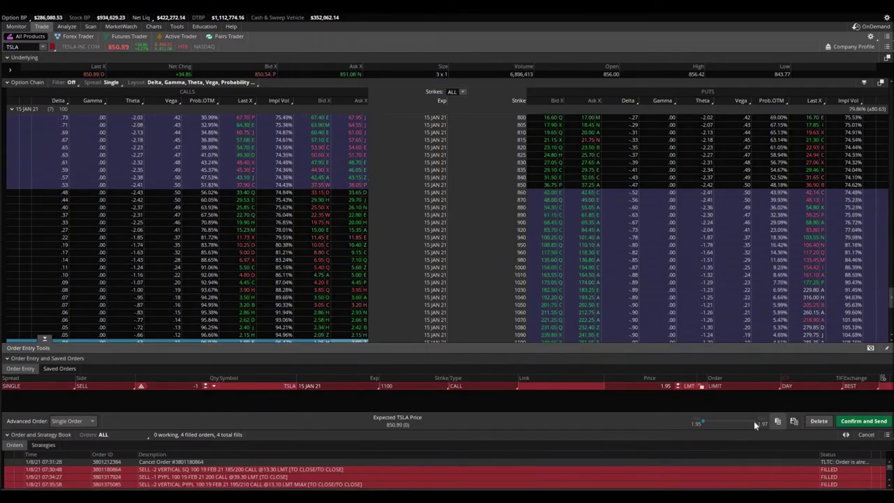
pyautogui.click(205, 388)
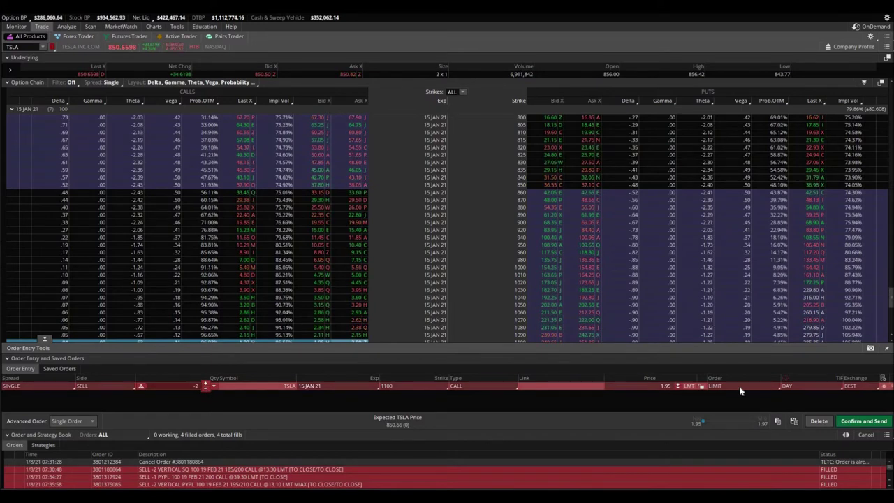
pyautogui.click(864, 421)
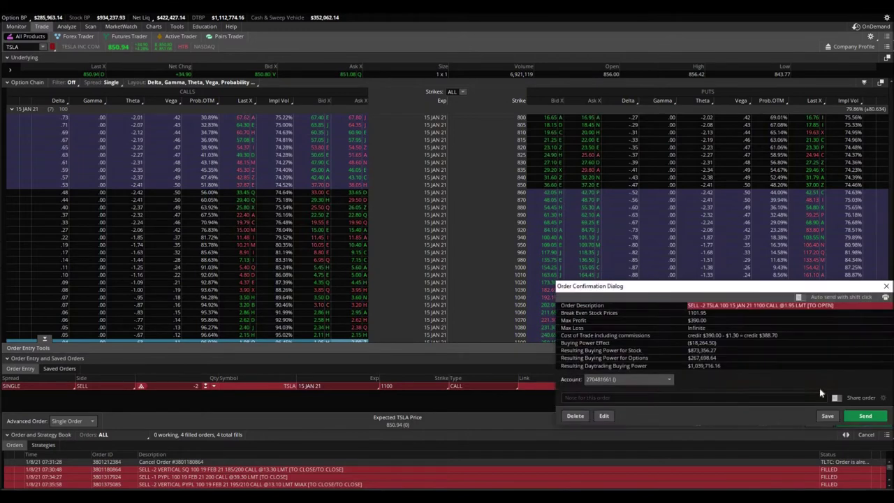
pyautogui.click(885, 287)
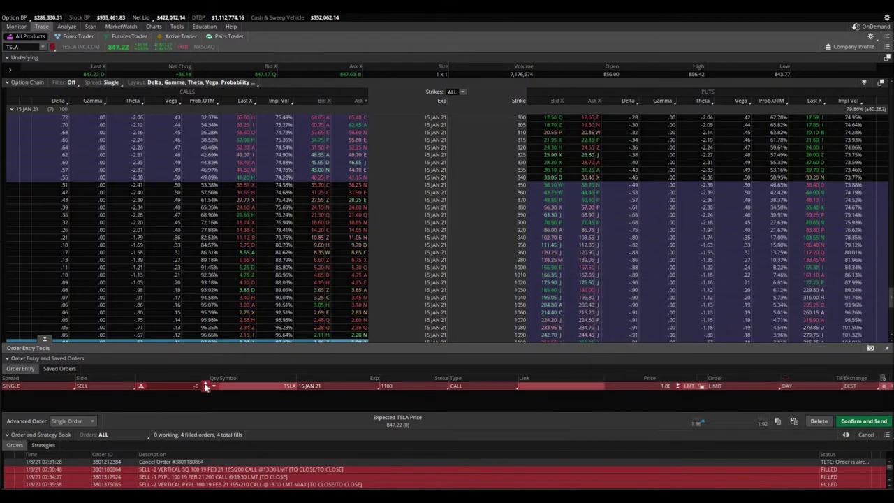
pyautogui.click(866, 423)
pyautogui.click(865, 421)
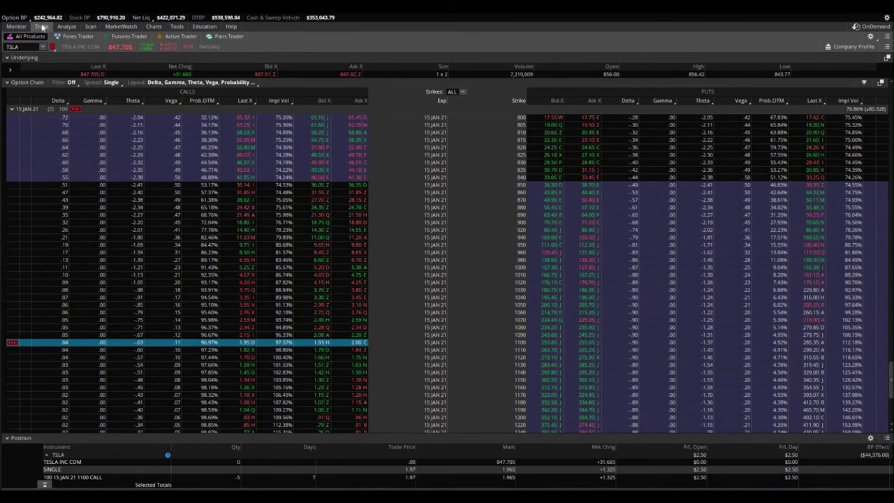
# Switch to the six-chart grid, then go back to Monitor's Activity and Positions page
pyautogui.click(16, 28)
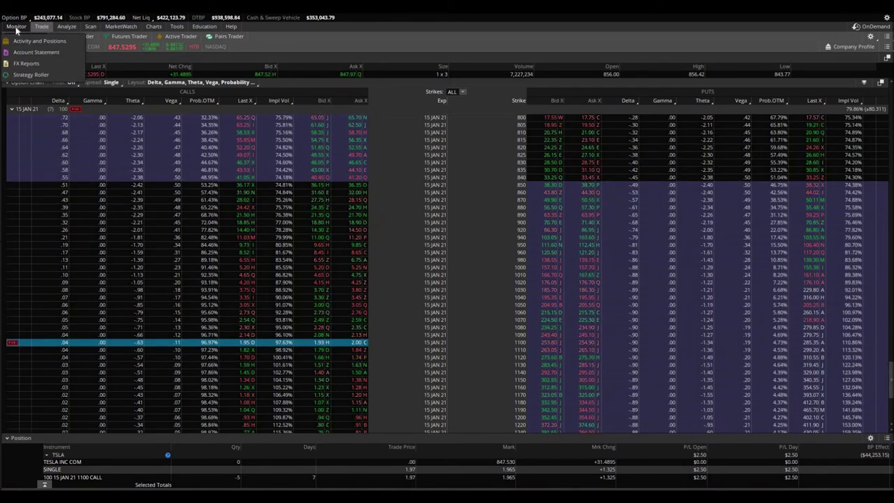
pyautogui.click(153, 27)
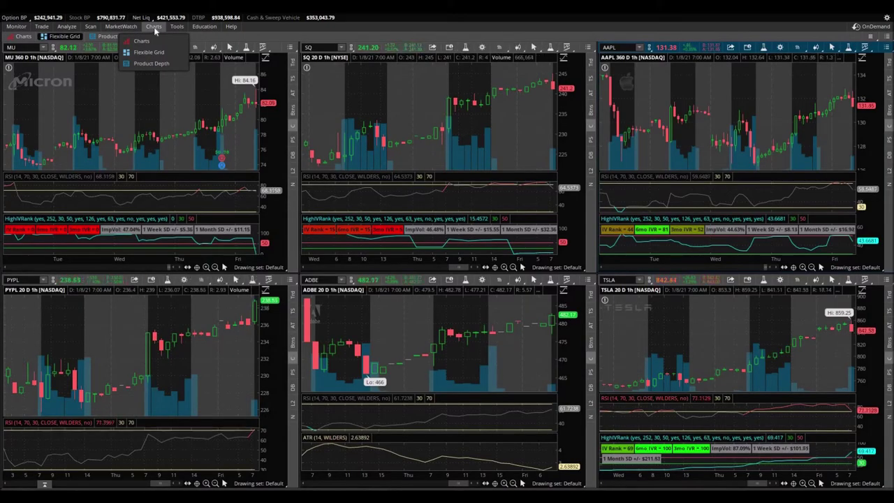
pyautogui.click(16, 26)
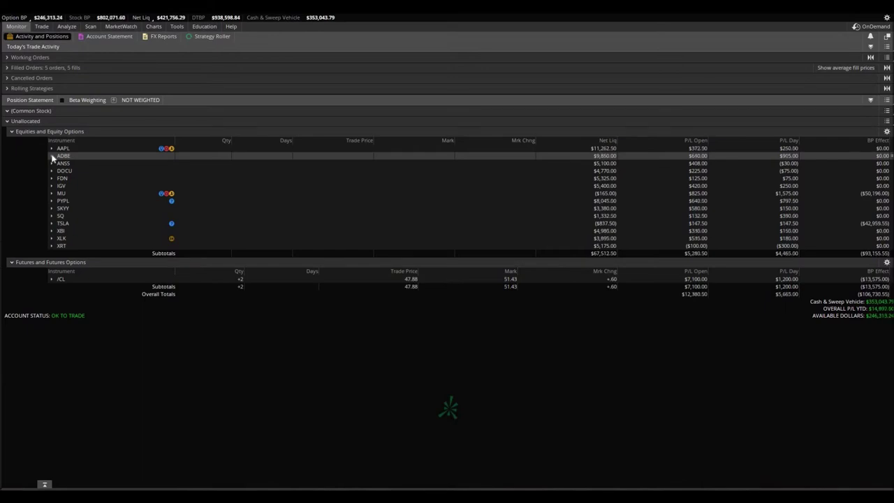
# Pass through the Trade page, then reopen Activity and Positions to see AMD, TAN and XHB
pyautogui.click(154, 26)
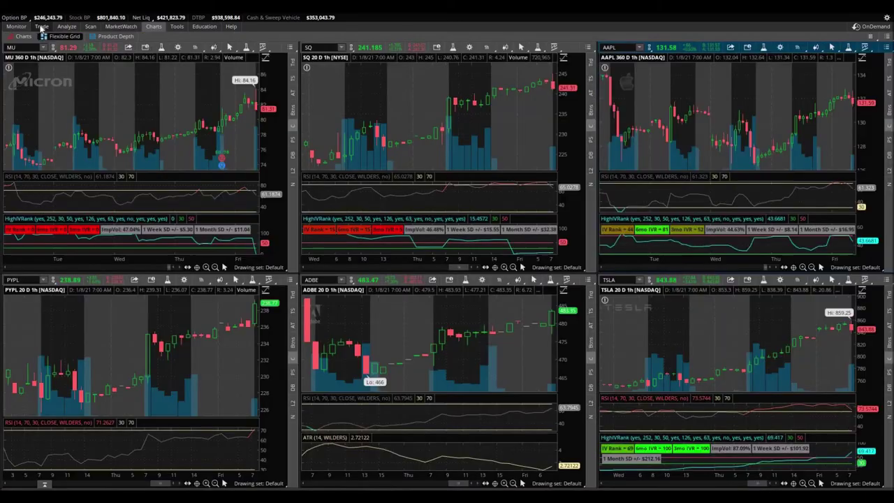
pyautogui.click(41, 27)
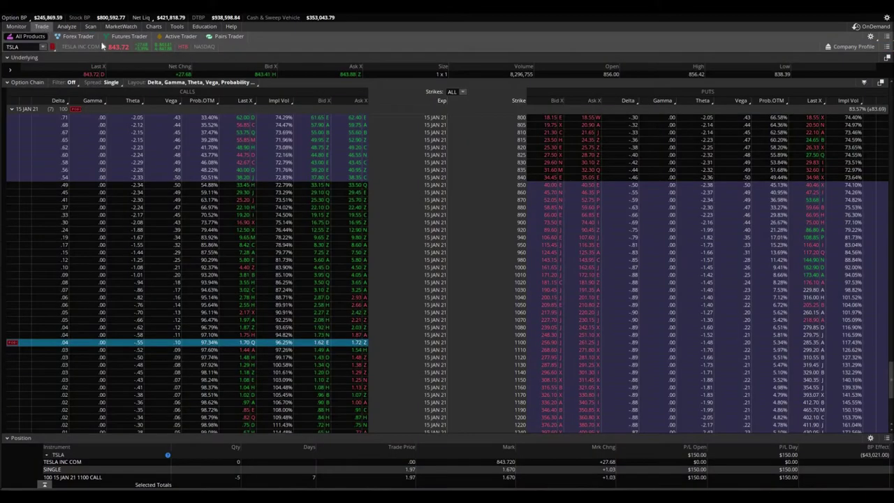
pyautogui.click(16, 27)
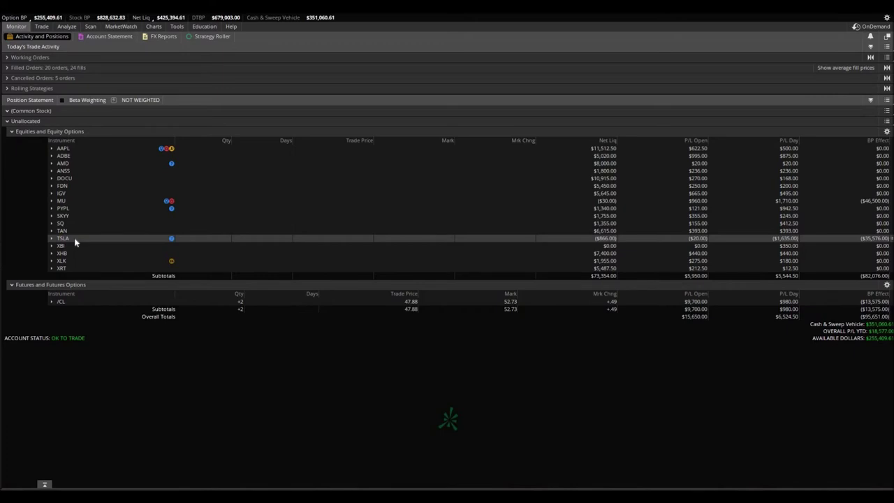
# Expand TSLA to view its stock line and two January 2021 call legs, then collapse it
pyautogui.click(51, 238)
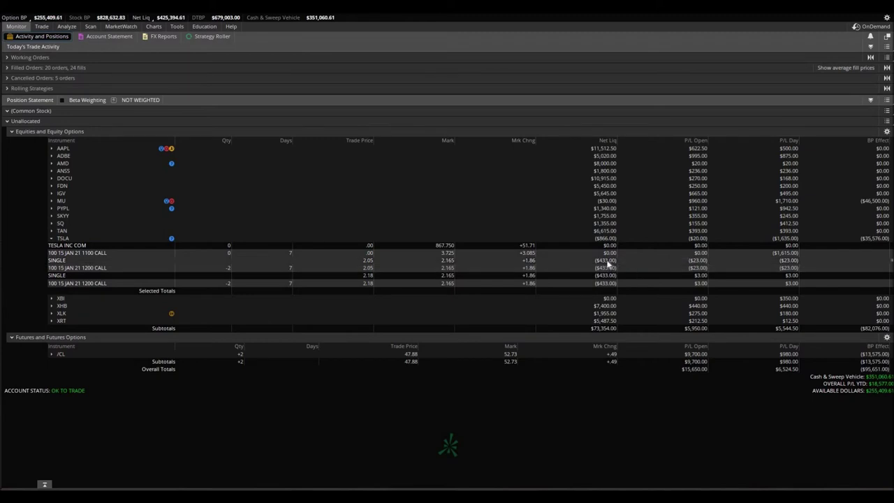
pyautogui.click(52, 238)
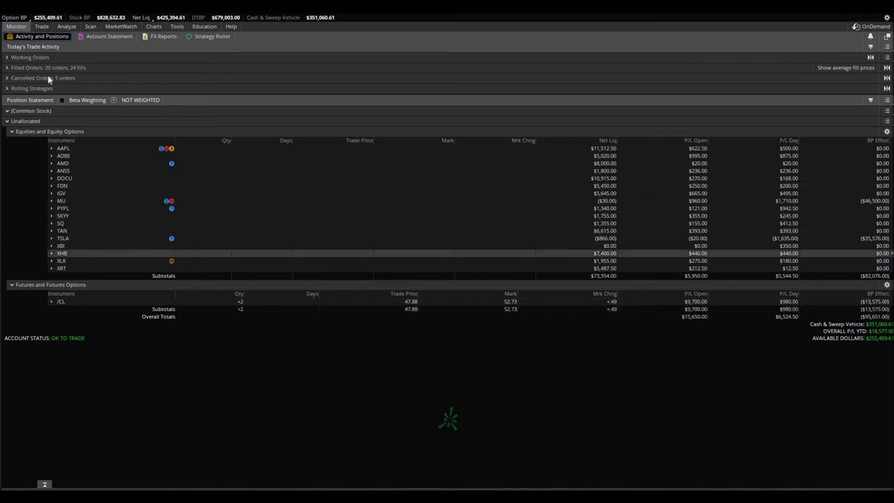
# Switch from the positions list to the Account Statement with trades from 1/4/21
pyautogui.click(108, 36)
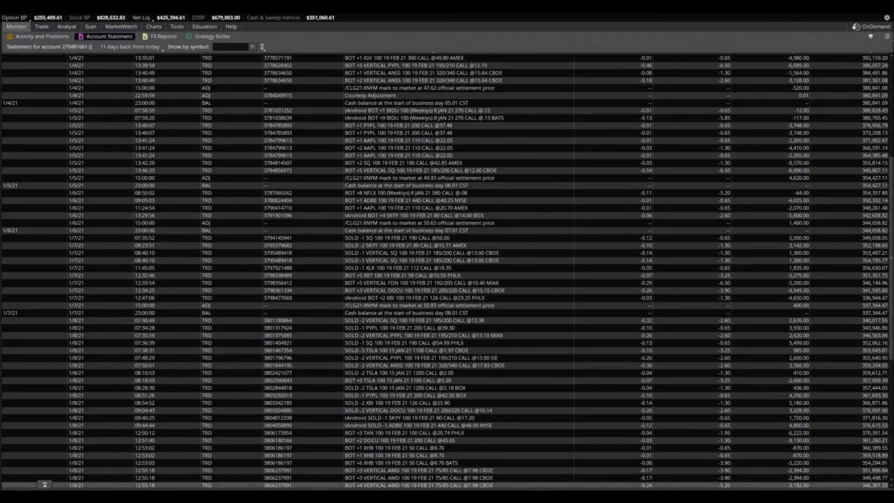
# Check today's date on the system calendar popup, then dismiss it
pyautogui.press('super+alt+d')
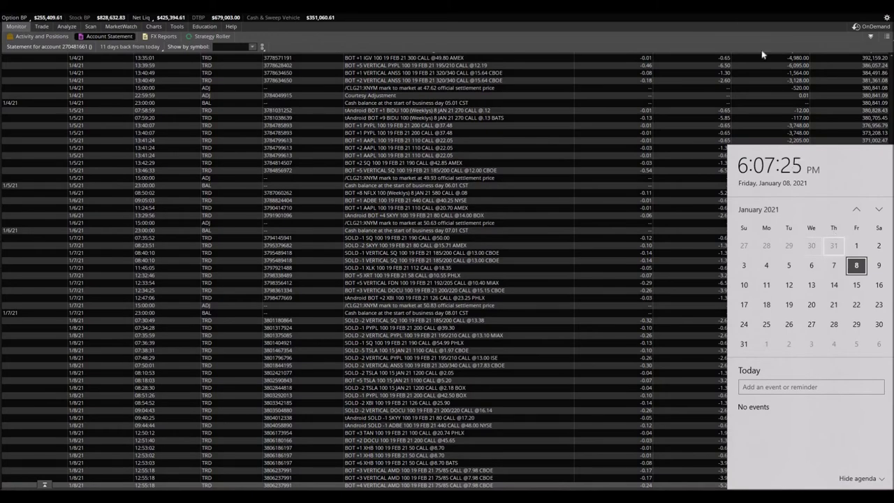
pyautogui.click(324, 246)
pyautogui.scroll(5, 324, 246)
pyautogui.scroll(5, 323, 246)
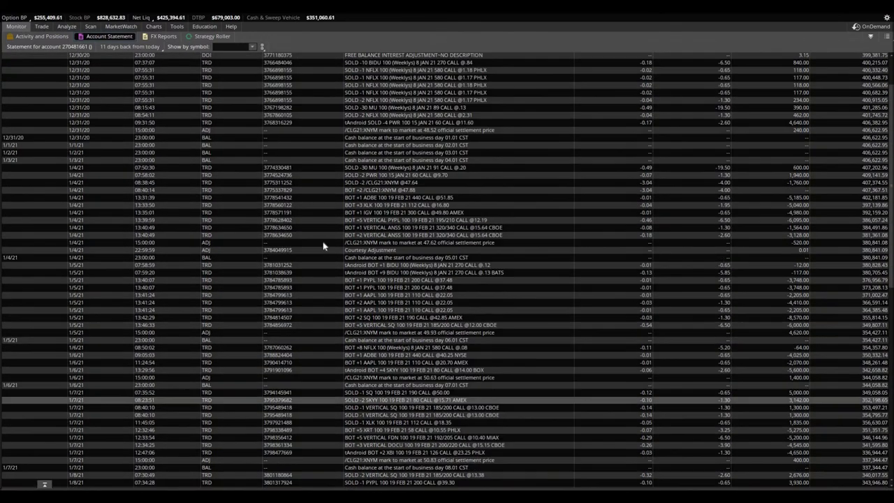
pyautogui.scroll(5, 323, 245)
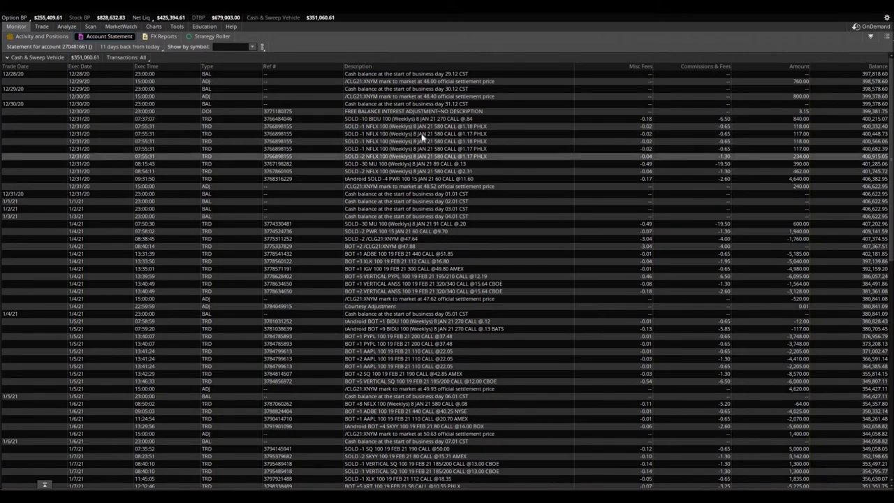
pyautogui.scroll(-2, 422, 135)
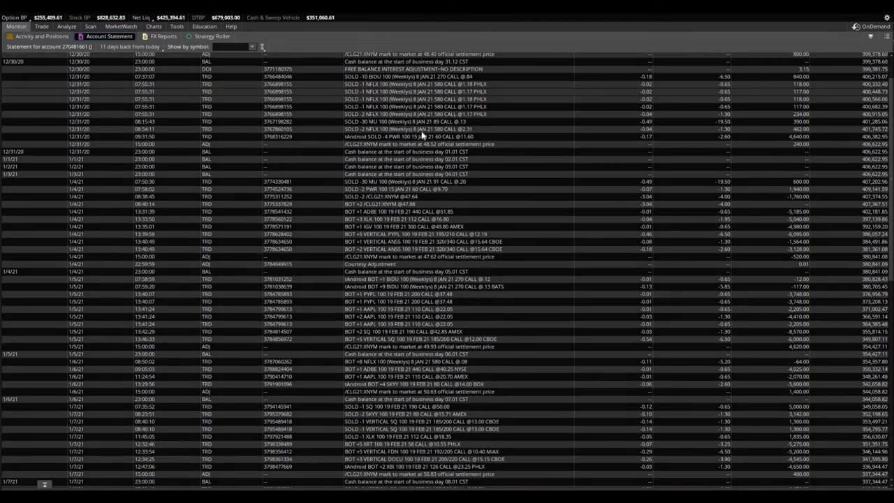
pyautogui.scroll(2, 412, 126)
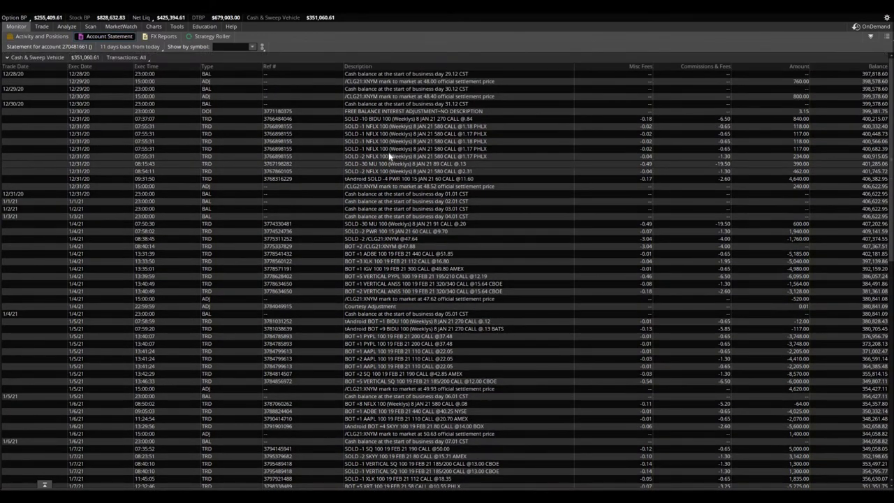
pyautogui.scroll(-1, 389, 158)
pyautogui.scroll(-1, 388, 173)
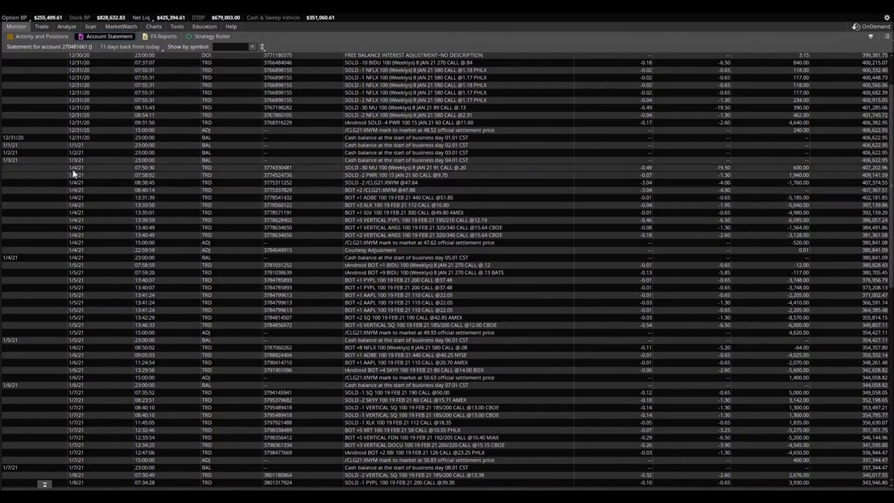
pyautogui.scroll(-4, 80, 216)
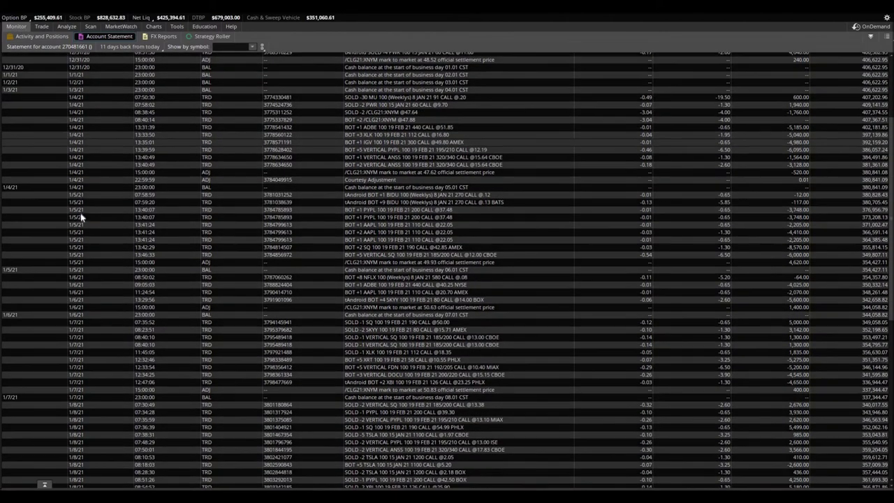
pyautogui.scroll(-2, 81, 215)
pyautogui.scroll(-1, 81, 215)
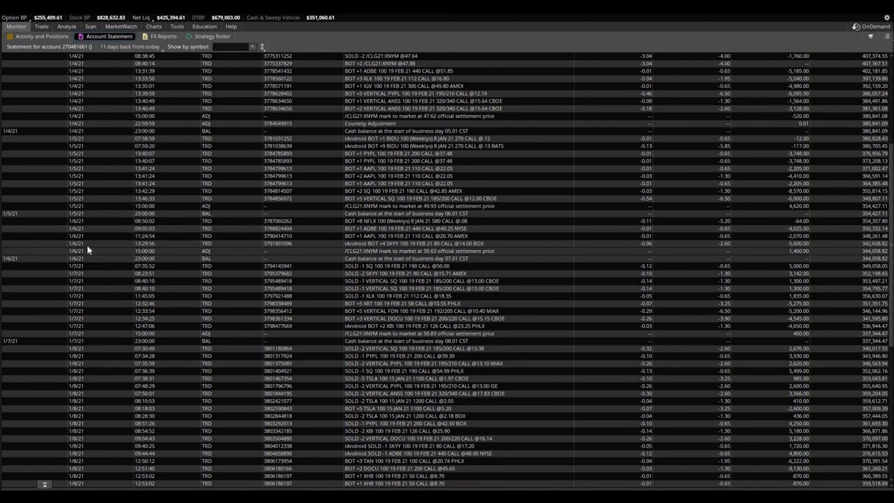
pyautogui.scroll(-2, 94, 265)
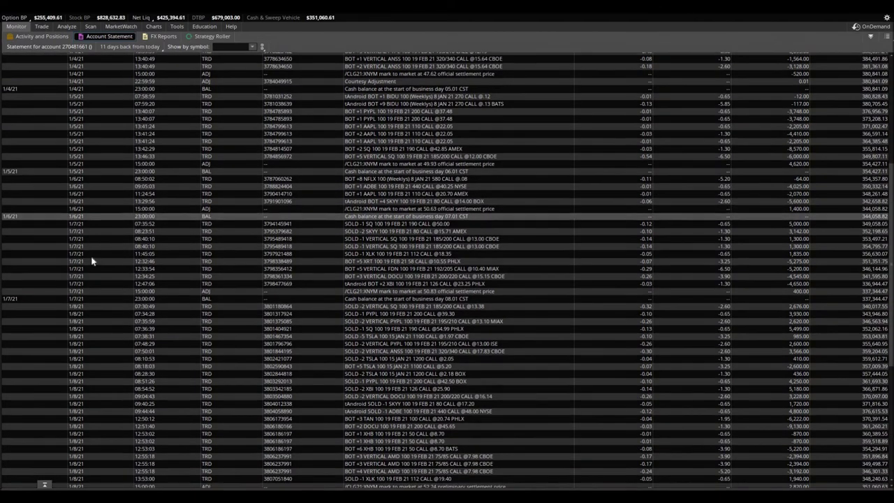
pyautogui.scroll(-1, 94, 284)
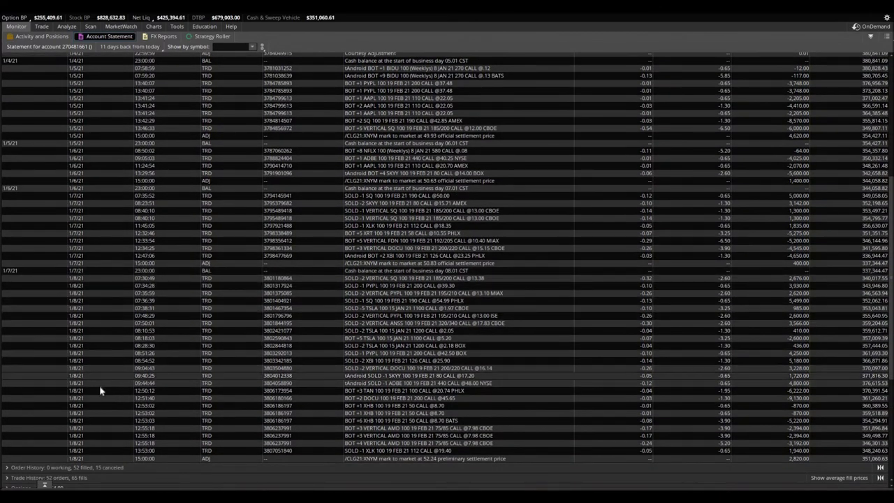
pyautogui.scroll(-4, 98, 377)
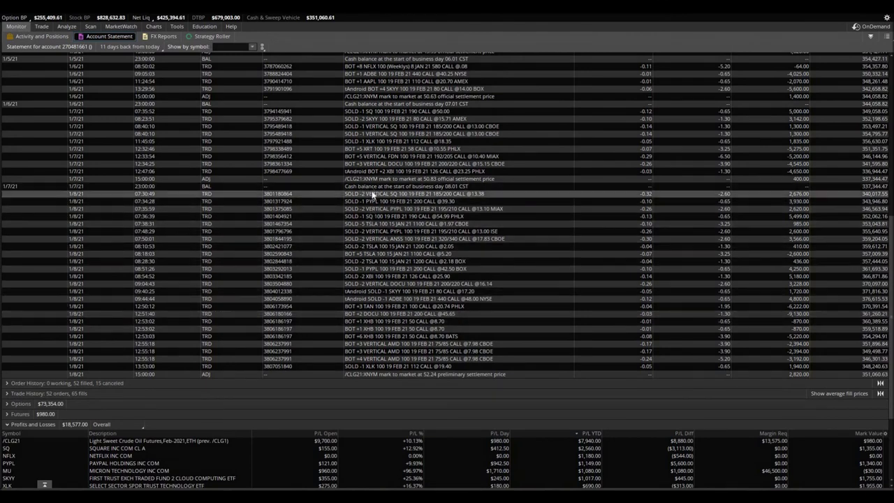
pyautogui.scroll(2, 370, 196)
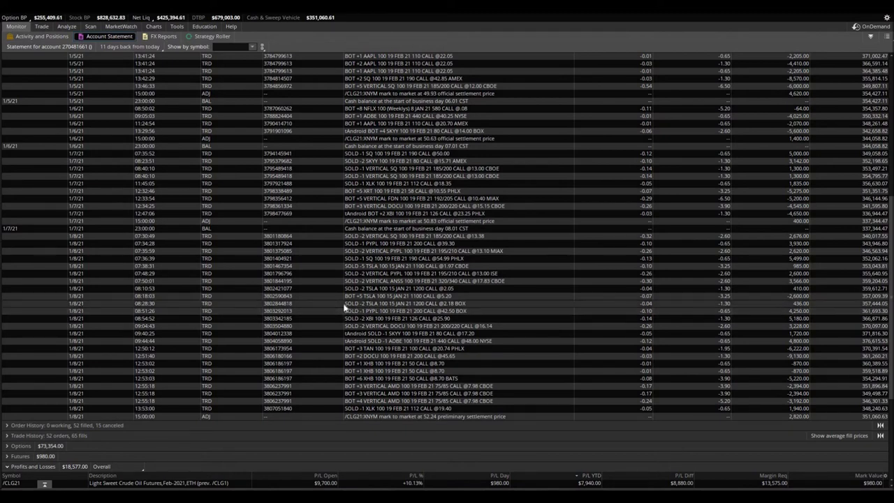
pyautogui.click(344, 300)
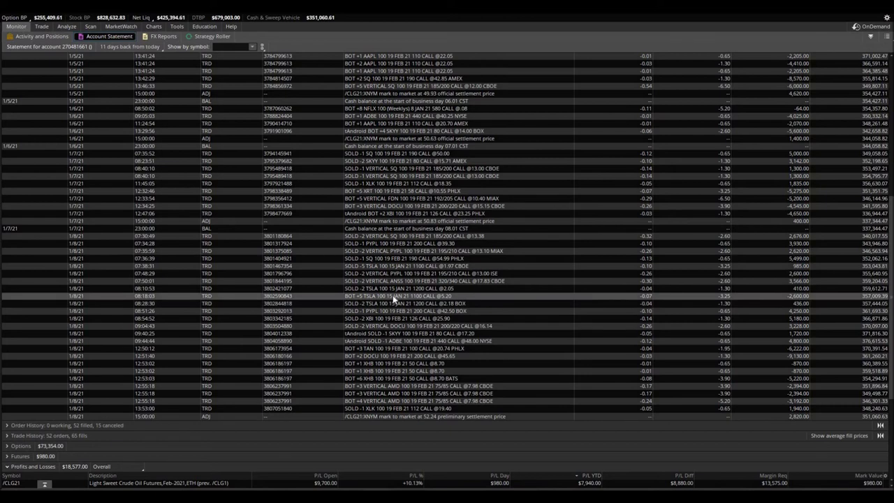
pyautogui.scroll(1, 398, 301)
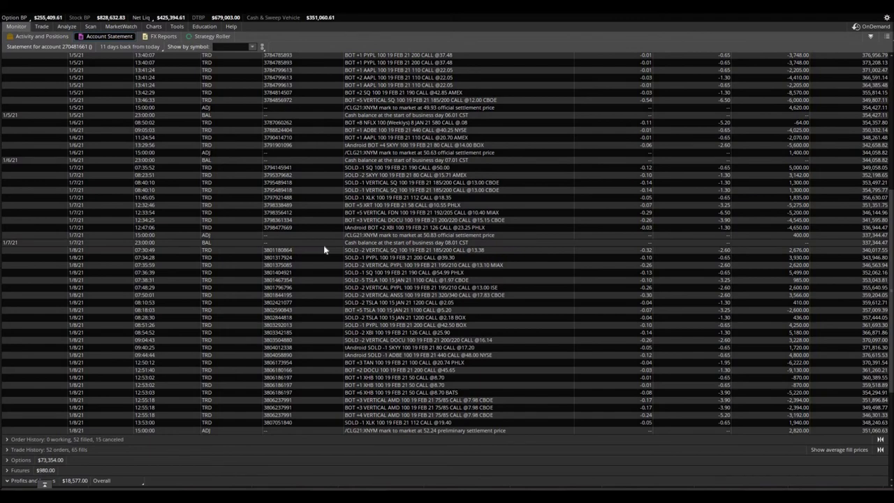
pyautogui.scroll(-2, 323, 245)
pyautogui.scroll(-1, 323, 245)
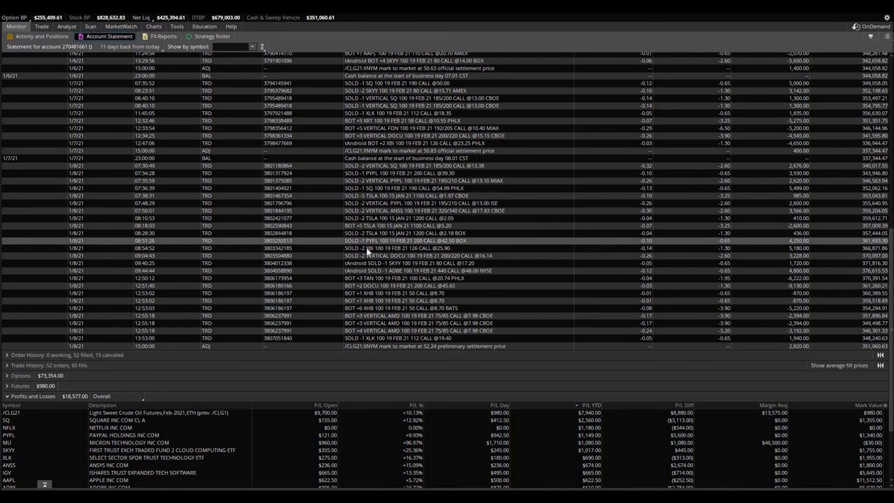
pyautogui.scroll(-3, 365, 248)
pyautogui.scroll(-2, 317, 322)
pyautogui.scroll(-2, 349, 342)
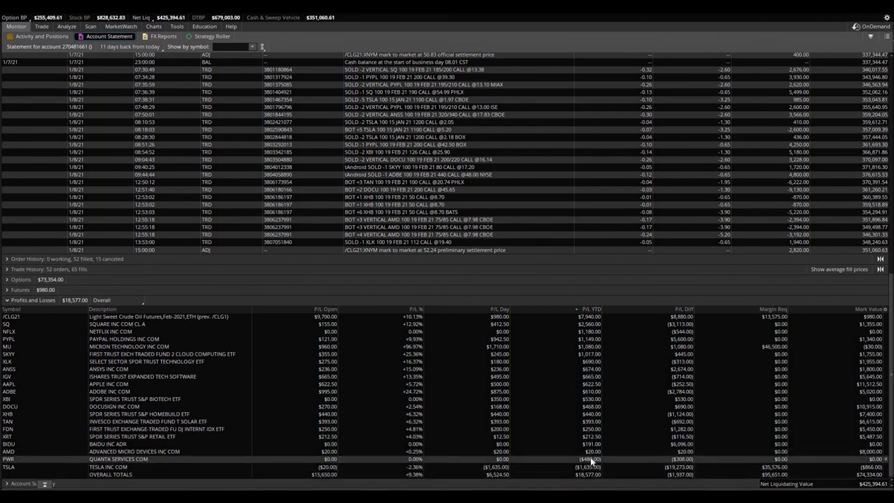
pyautogui.scroll(1, 594, 456)
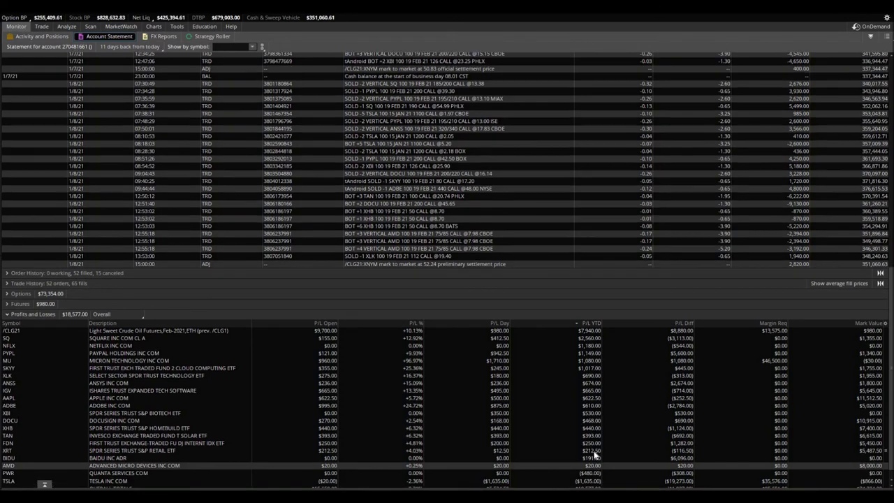
pyautogui.scroll(-1, 594, 456)
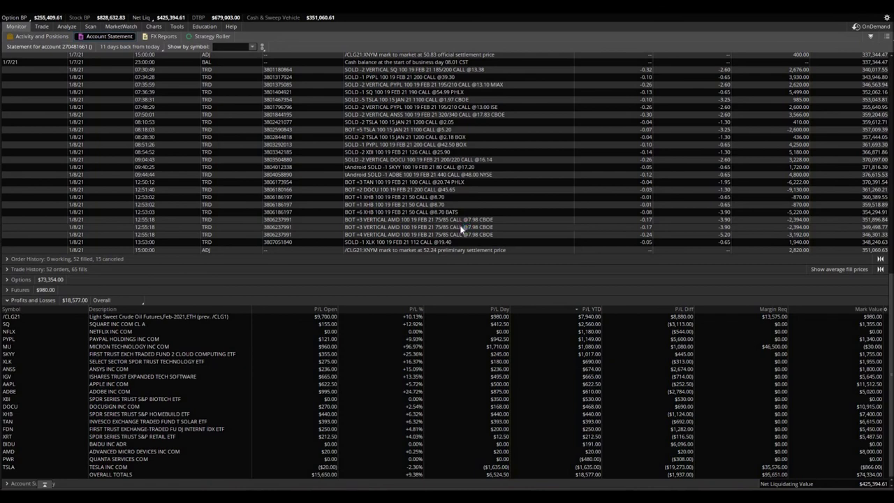
pyautogui.scroll(3, 461, 230)
pyautogui.scroll(3, 461, 230)
pyautogui.scroll(2, 461, 231)
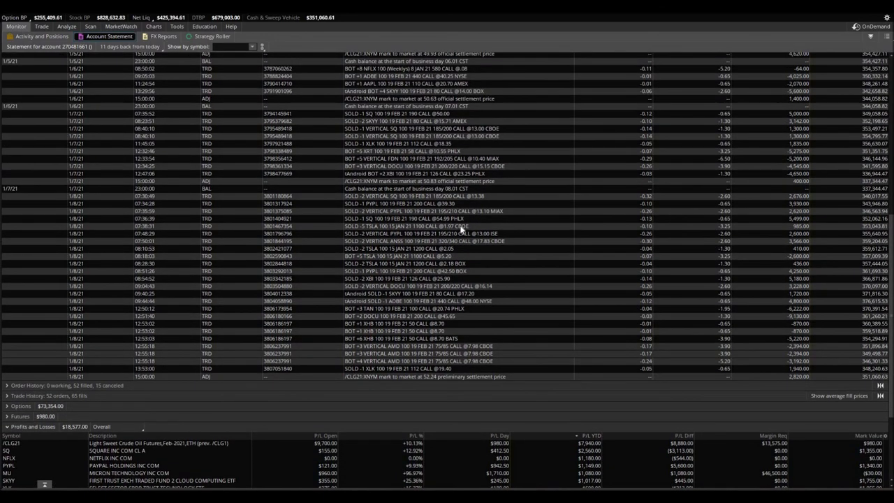
pyautogui.scroll(2, 460, 230)
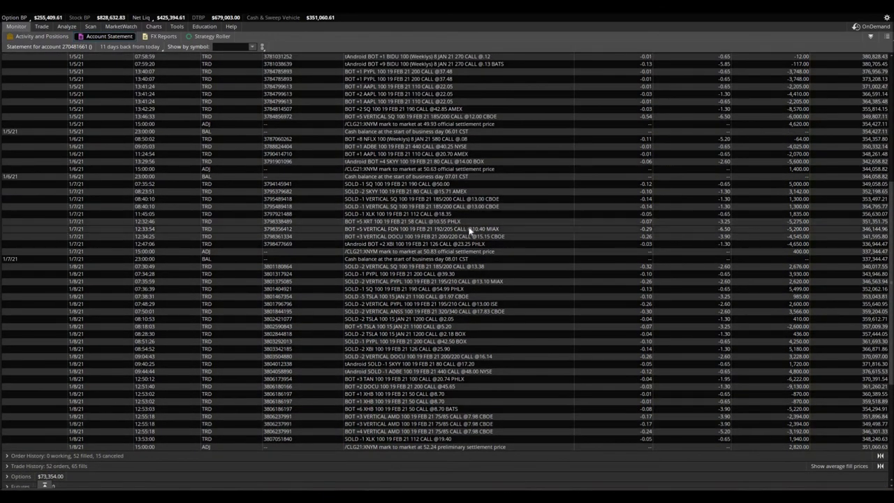
# Return from the Account Statement to the MU, SQ, SKYY, PYPL, ADBE and TSLA chart grid
pyautogui.click(153, 27)
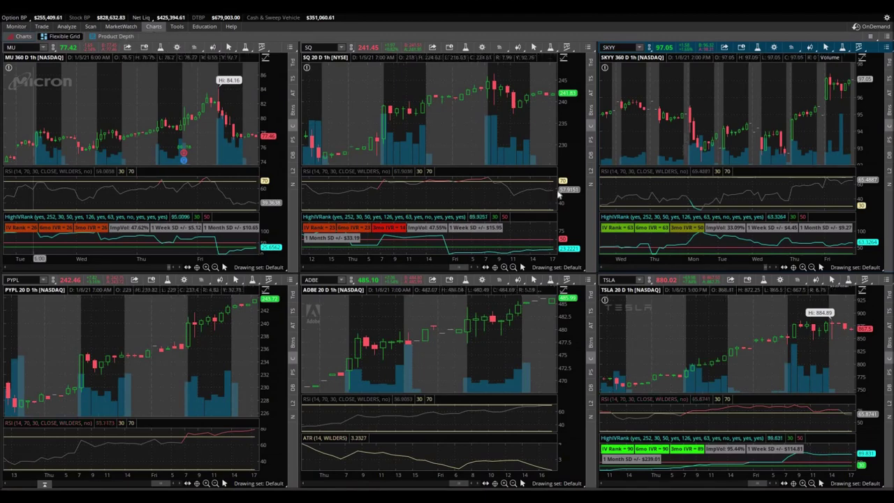